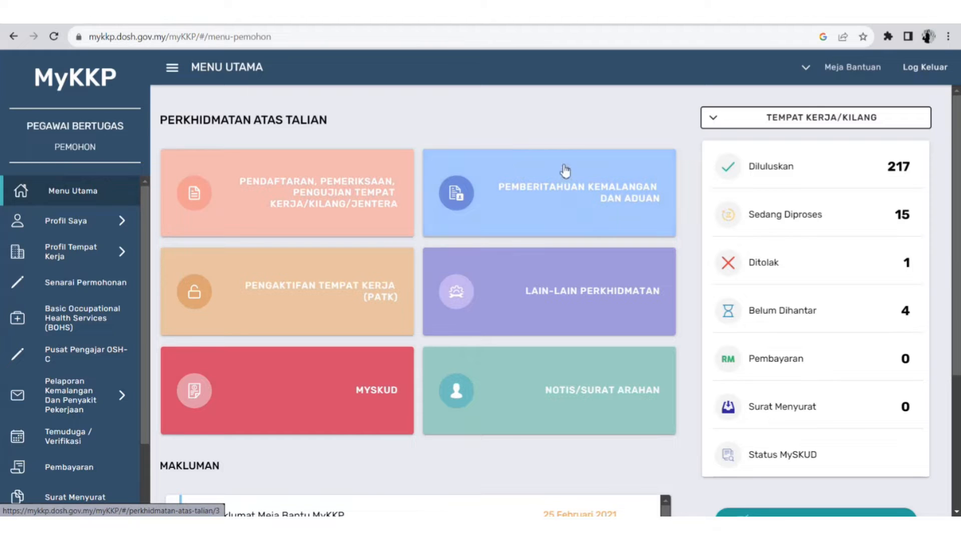
- Start a workplace/factory application for Pendaftaran Kilang dan Jentera (Baru) JKJ 105/JKJ 101 and acknowledge the draft notice
click(348, 219)
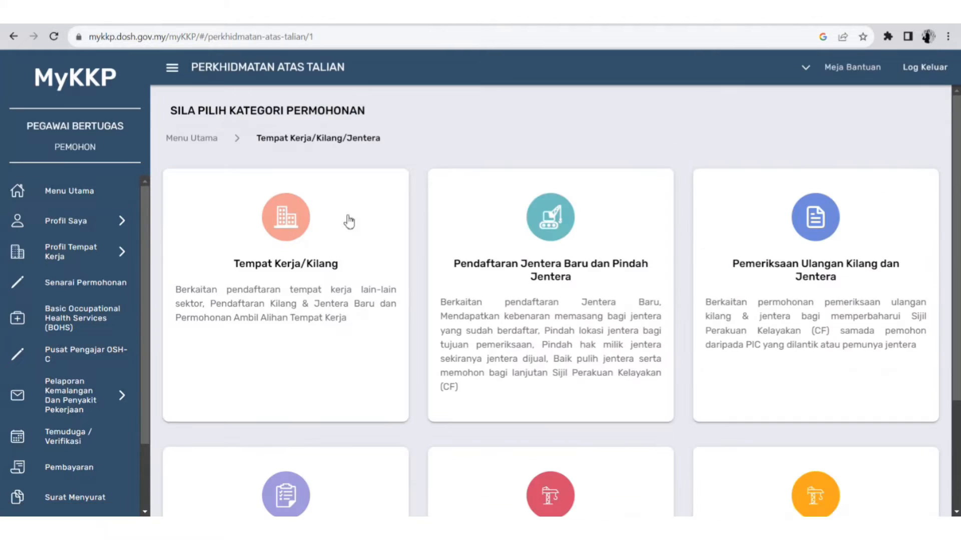
click(328, 256)
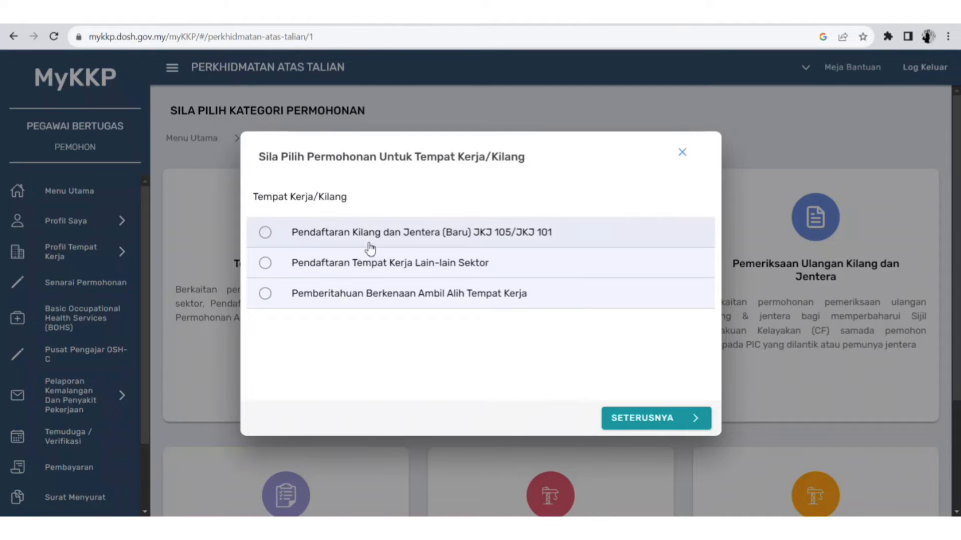
click(267, 235)
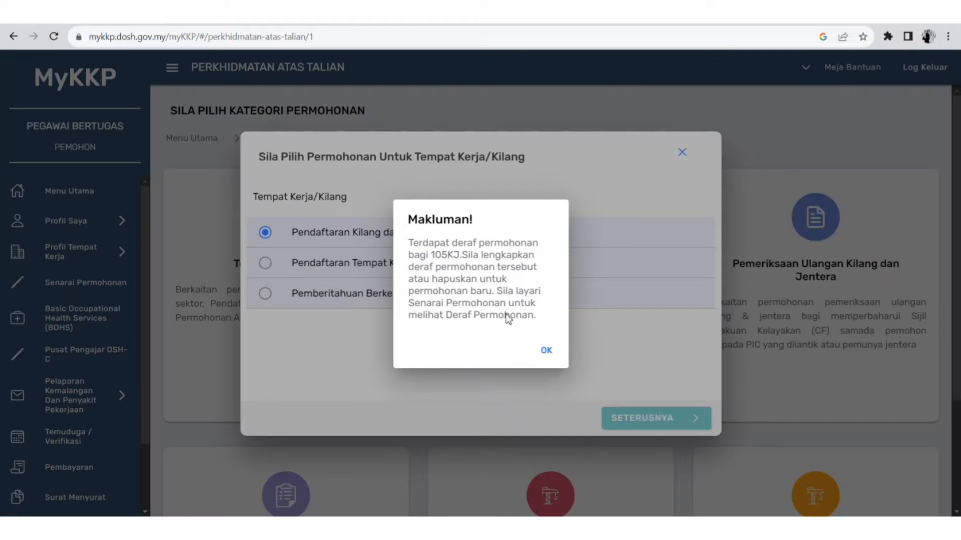
click(546, 351)
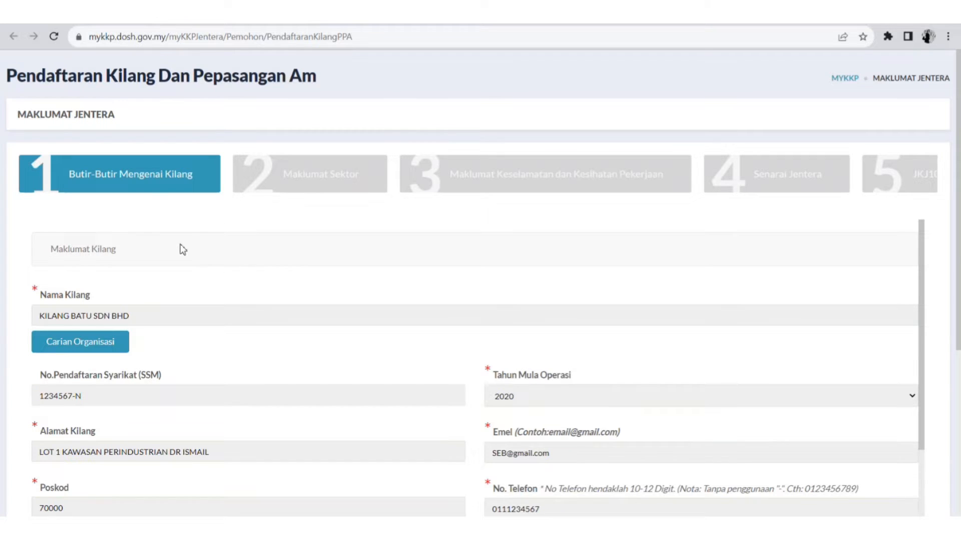
- Review the prefilled factory and owner details in Butir-Butir Mengenai Kilang and continue to Maklumat Sektor
scroll(262, 245, down, 1)
scroll(265, 245, up, 1)
scroll(229, 331, down, 3)
scroll(220, 329, up, 3)
scroll(542, 378, down, 2)
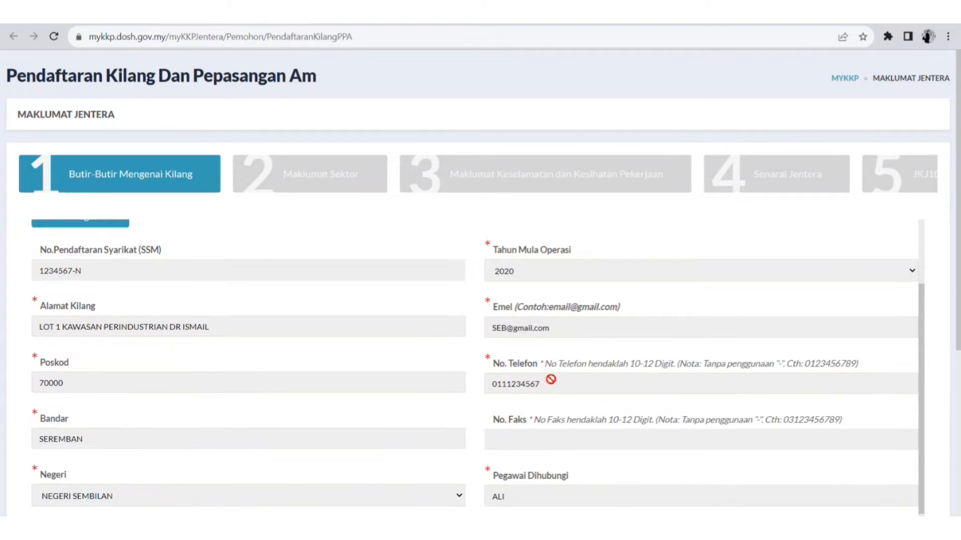
scroll(550, 380, down, 1)
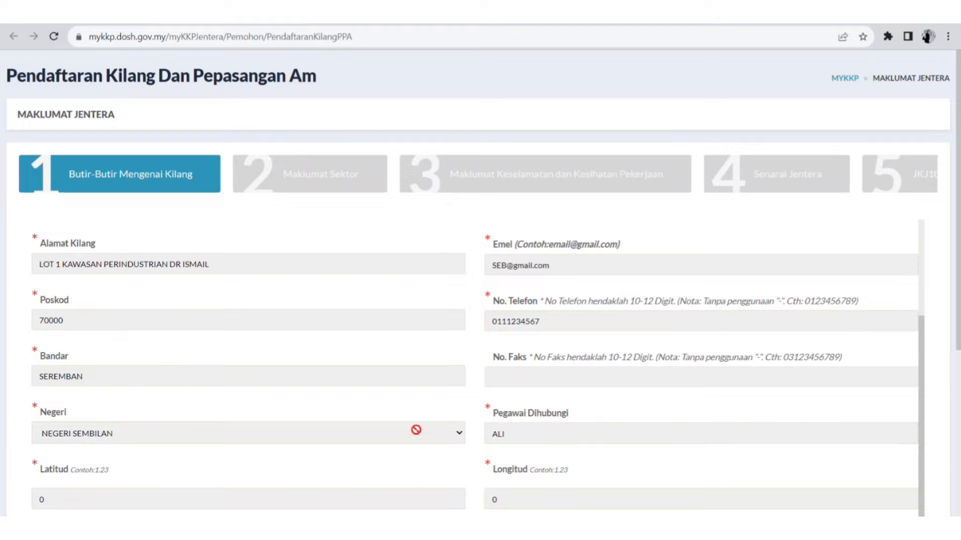
scroll(408, 396, down, 5)
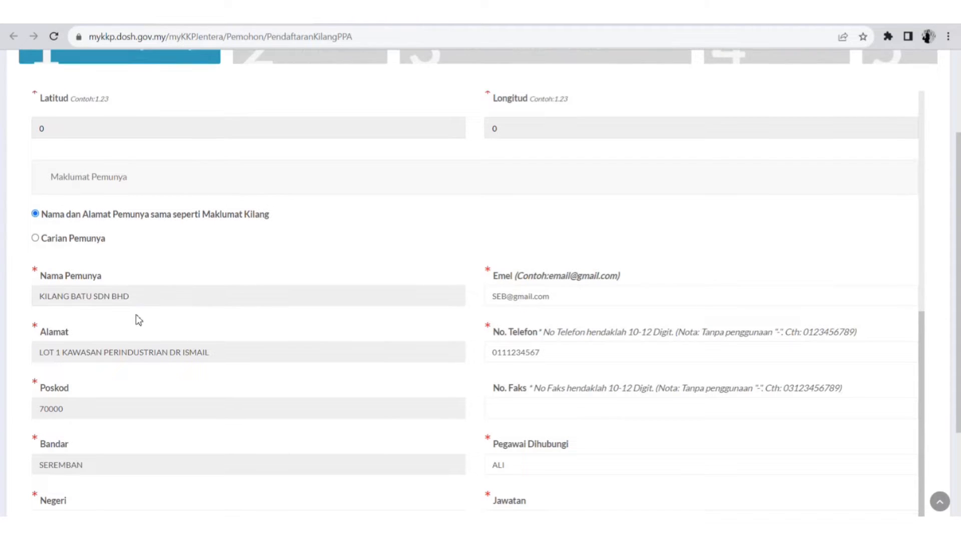
scroll(136, 316, down, 3)
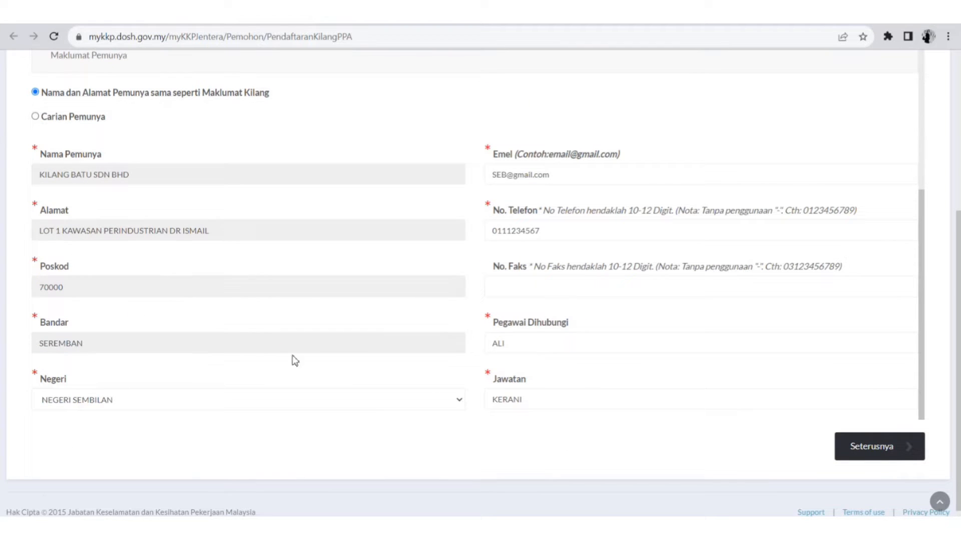
scroll(435, 373, up, 6)
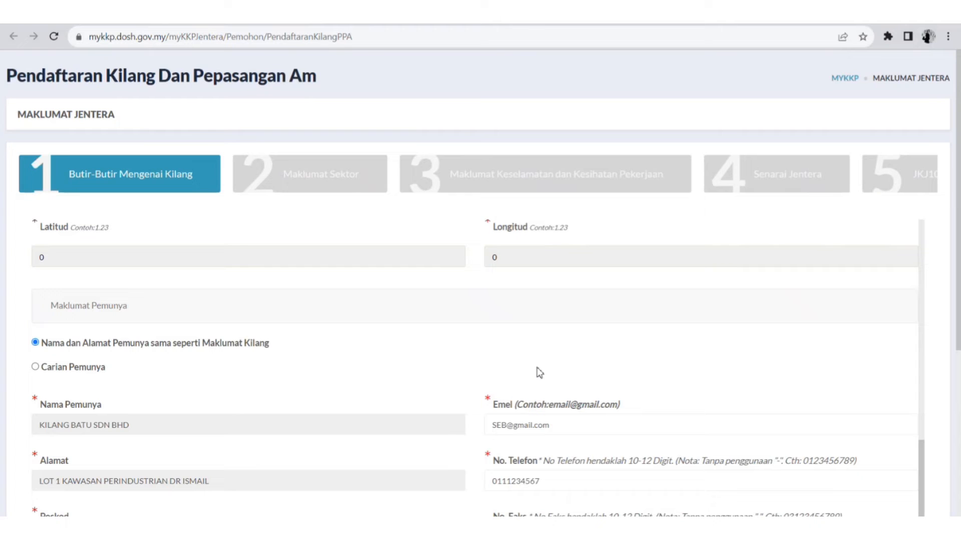
scroll(633, 395, down, 6)
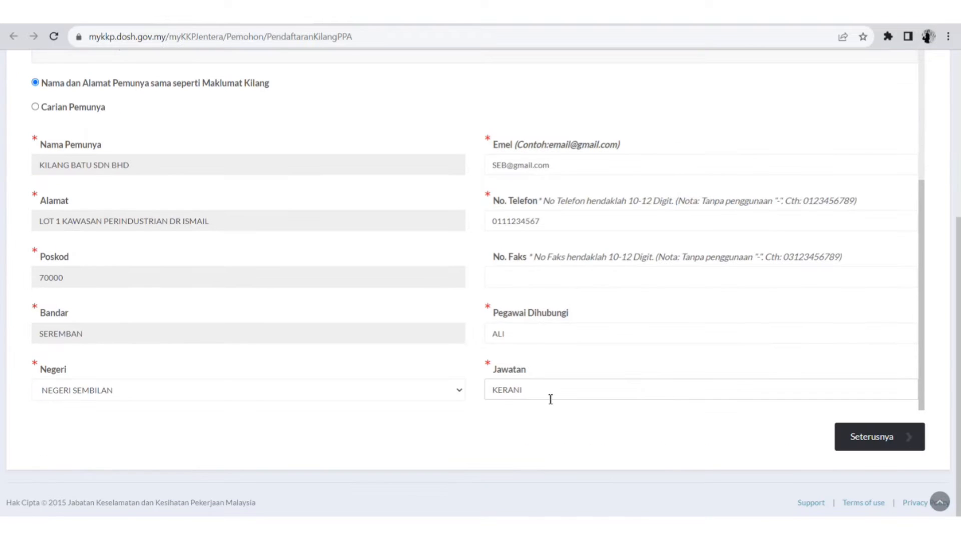
click(884, 444)
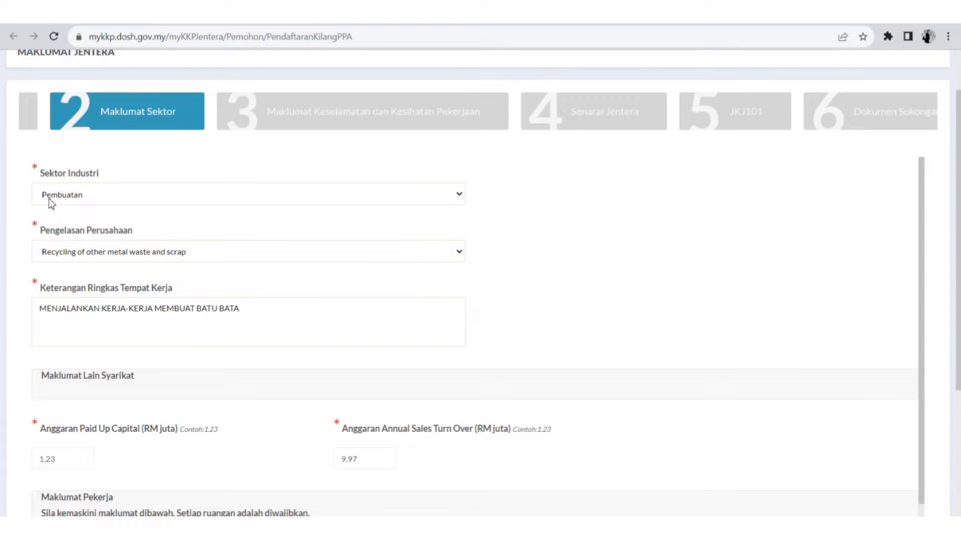
- Review the industry sector, company finance and worker details, and continue to Maklumat Keselamatan dan Kesihatan Pekerjaan
scroll(163, 251, down, 3)
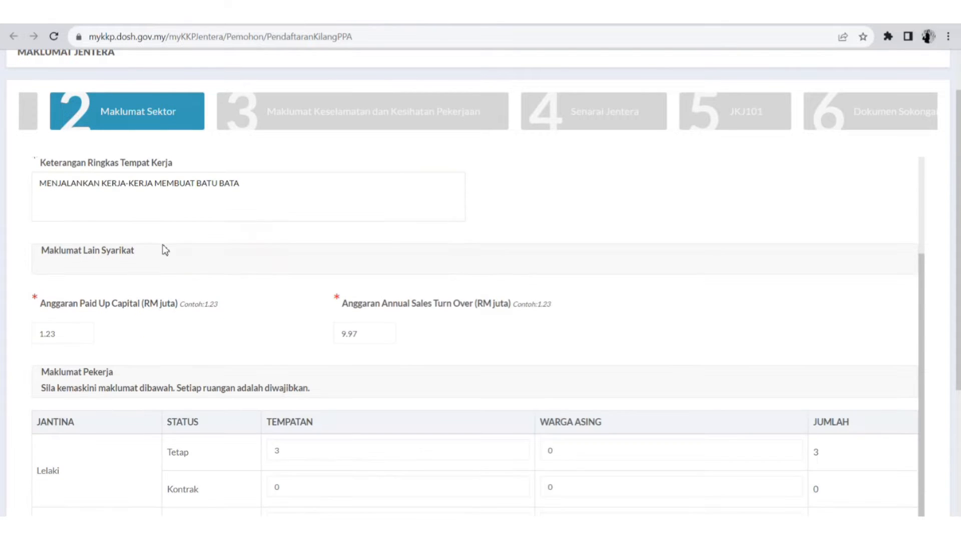
scroll(253, 277, down, 4)
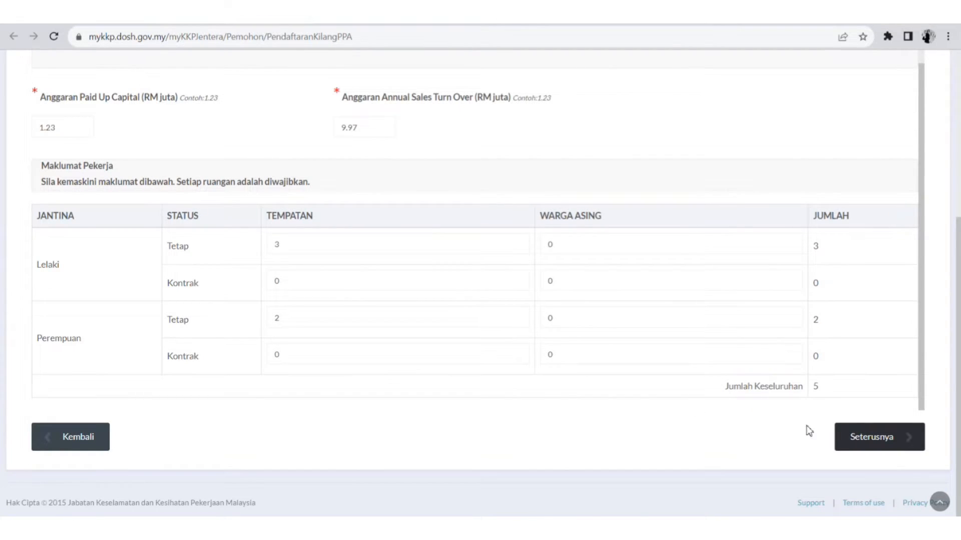
click(871, 438)
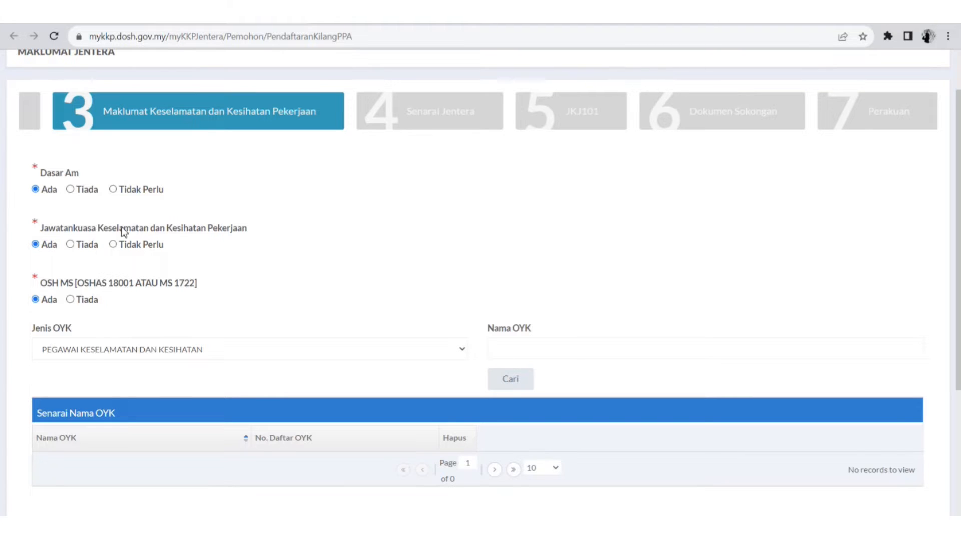
- Review the safety policy, committee and OYK details, and continue to Senarai Jentera
scroll(120, 215, down, 3)
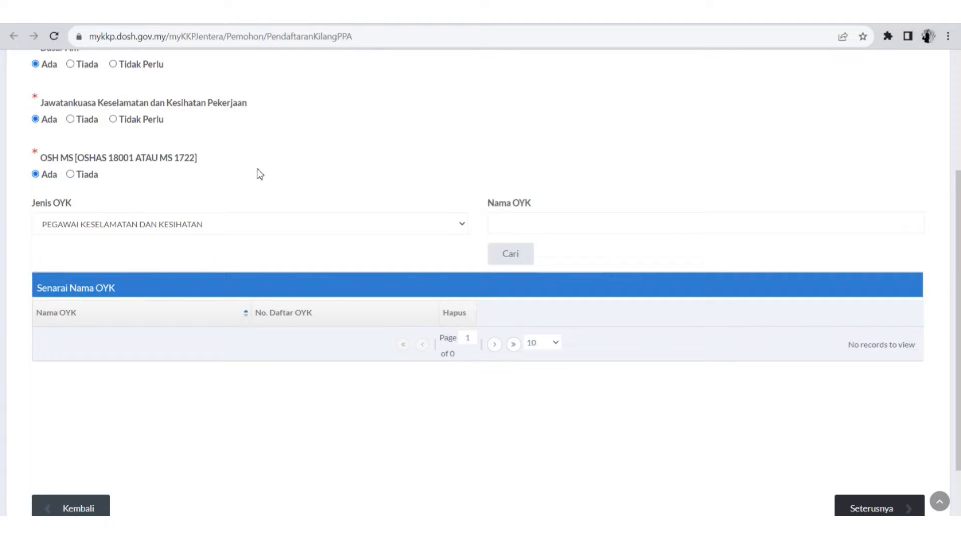
scroll(257, 173, down, 2)
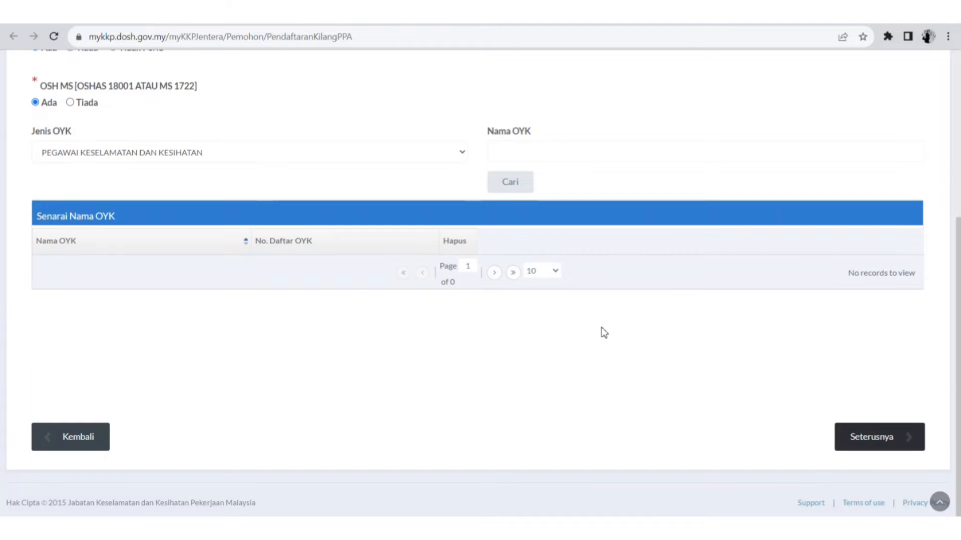
click(880, 444)
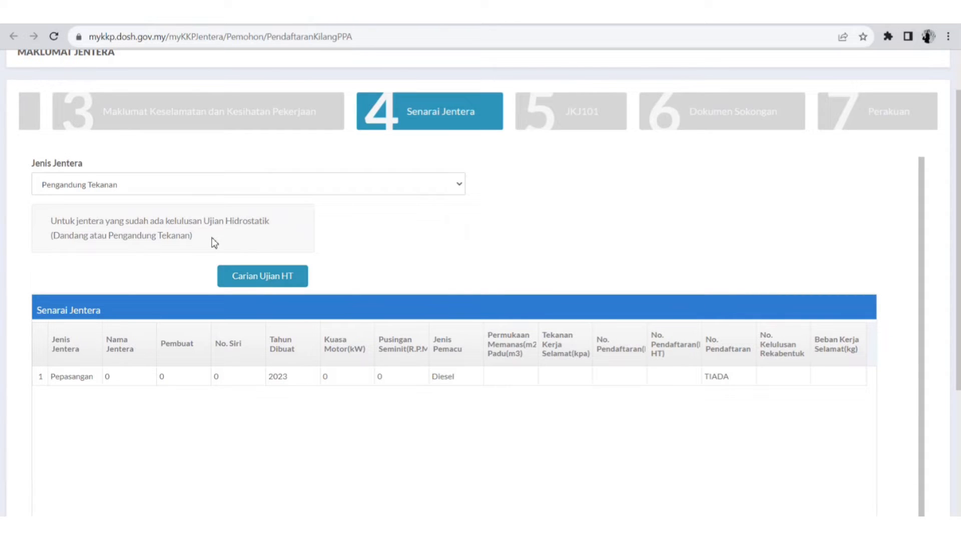
- View the hydrostatic test (HT) search for Pengandung Tekanan and close it without making a selection
click(259, 279)
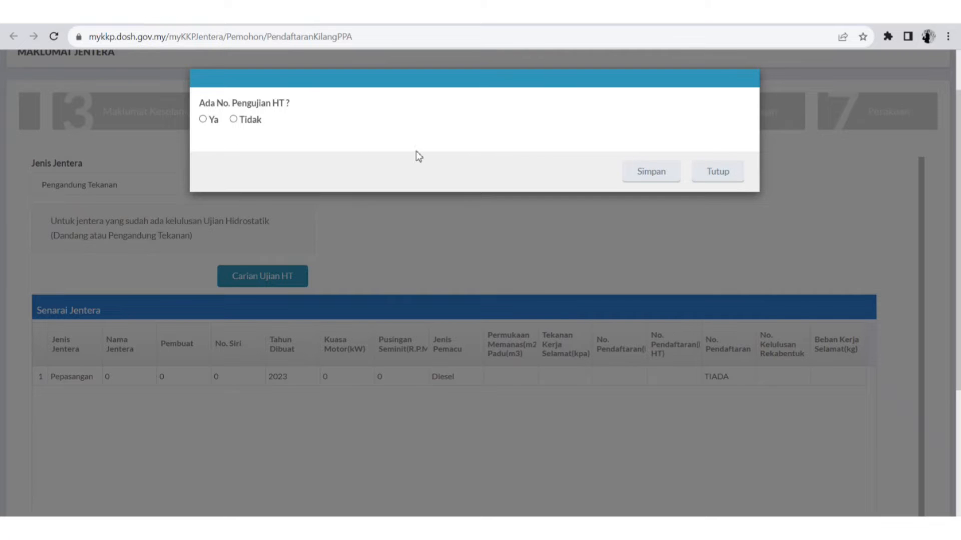
click(650, 172)
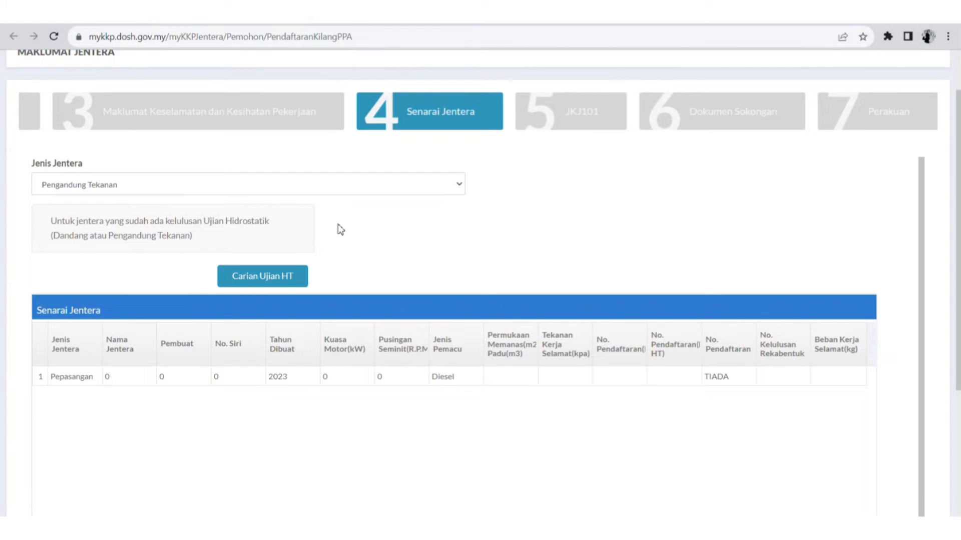
- Set the machinery type to Lain-lain Jentera (Pepasangan Am) and view its blank registration form without adding a machine
click(324, 230)
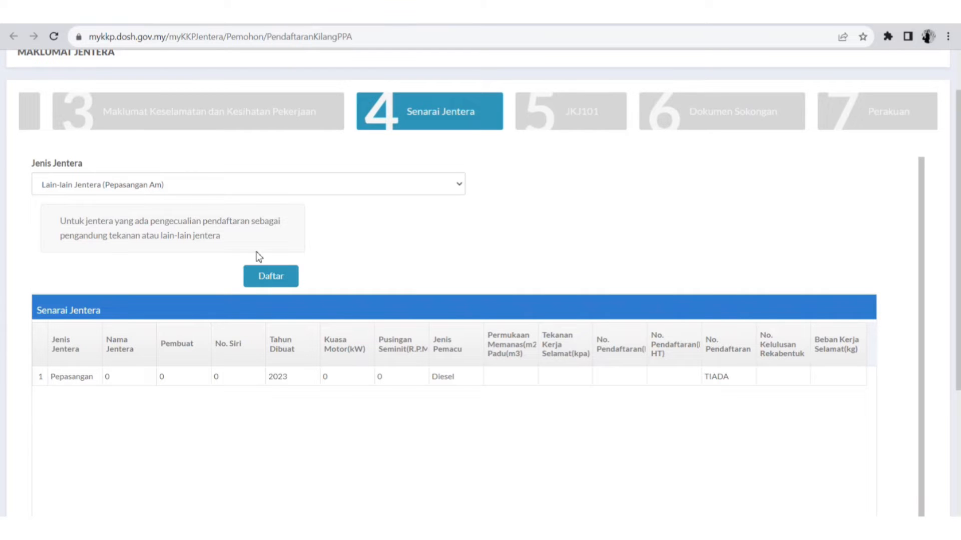
click(276, 285)
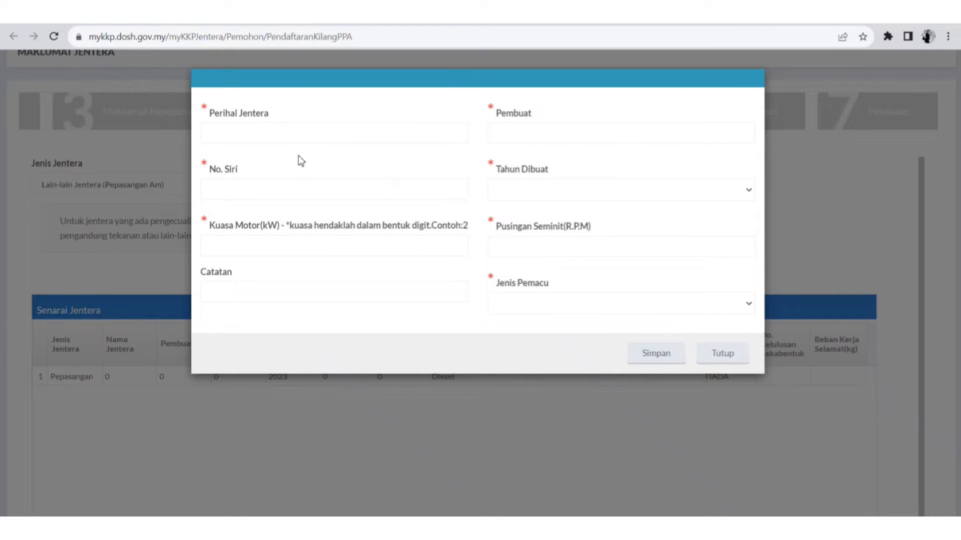
click(577, 239)
click(713, 356)
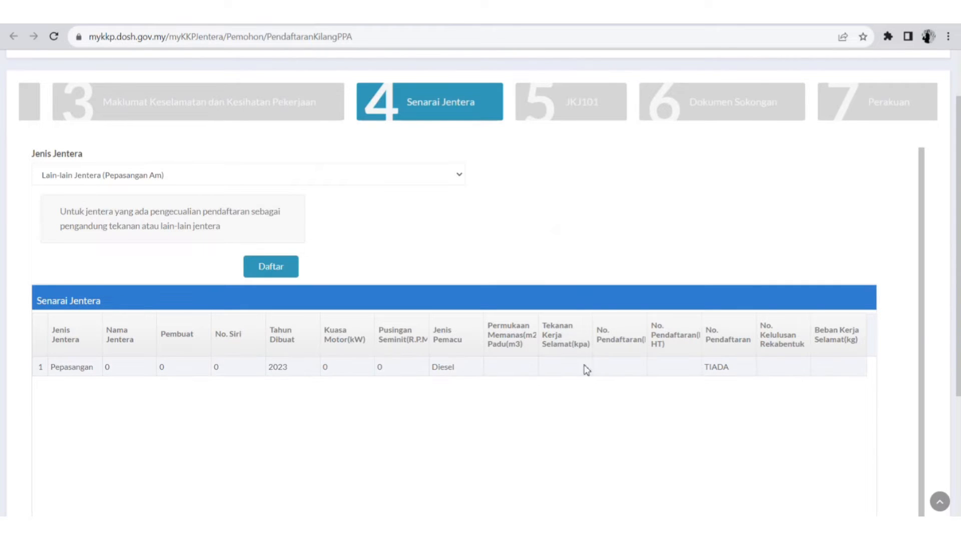
- Check the entries in the Senarai Jentera table and continue to the JKJ101 section
scroll(780, 377, down, 1)
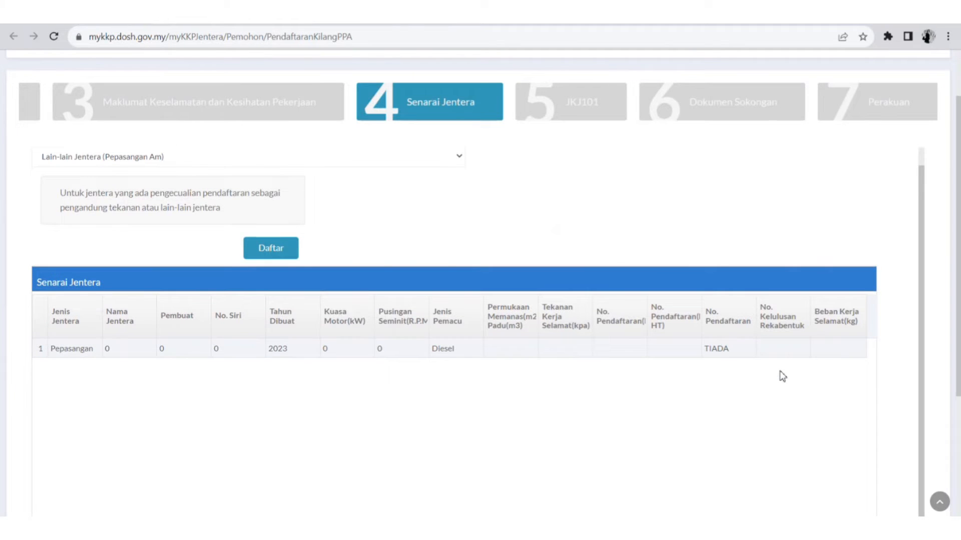
scroll(888, 376, down, 4)
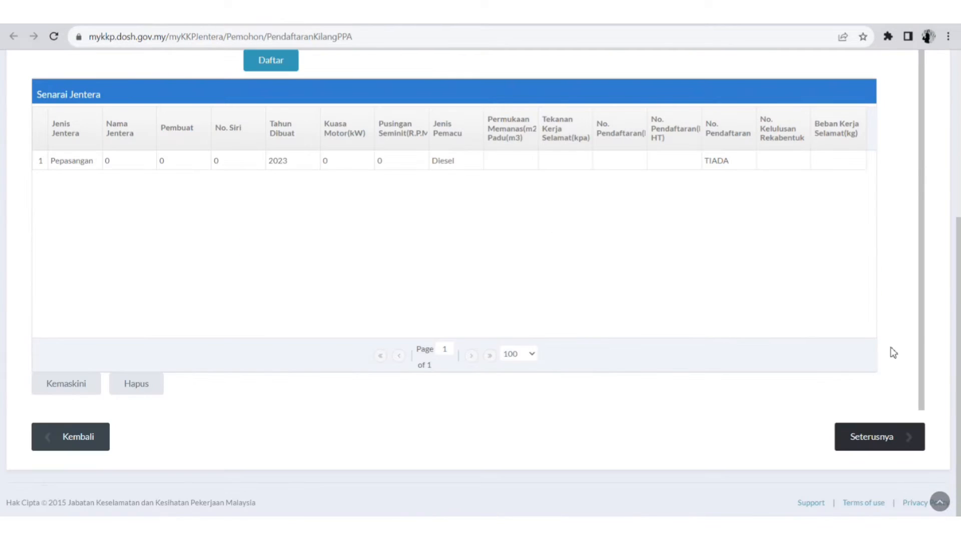
click(868, 442)
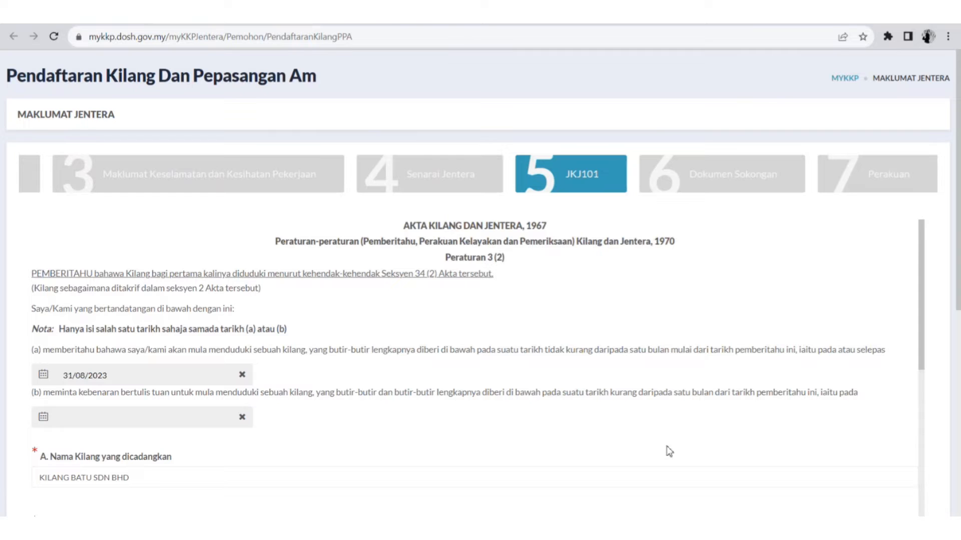
- Examine the JKJ101 occupation dates, proposed factory name, prospective occupier details and the table of proposed work types
scroll(656, 401, down, 1)
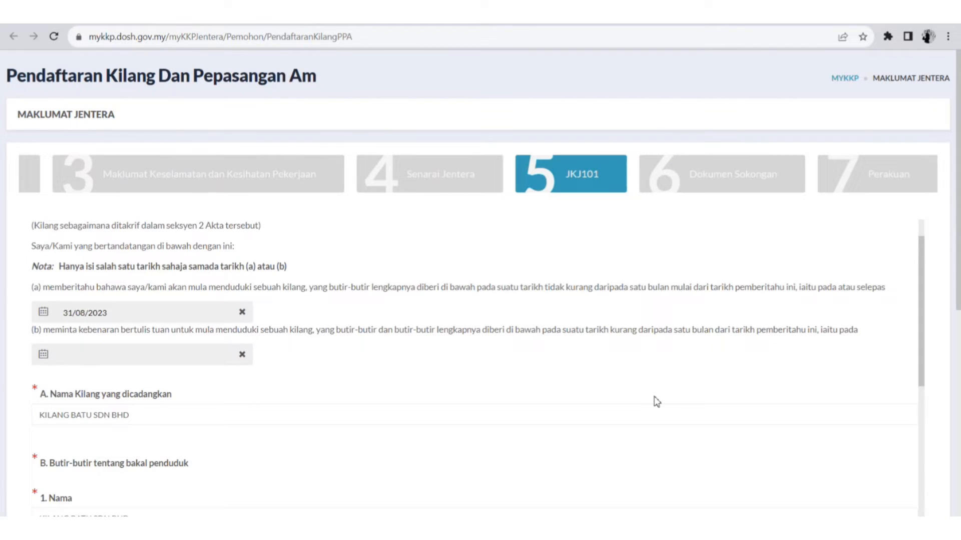
scroll(656, 402, down, 1)
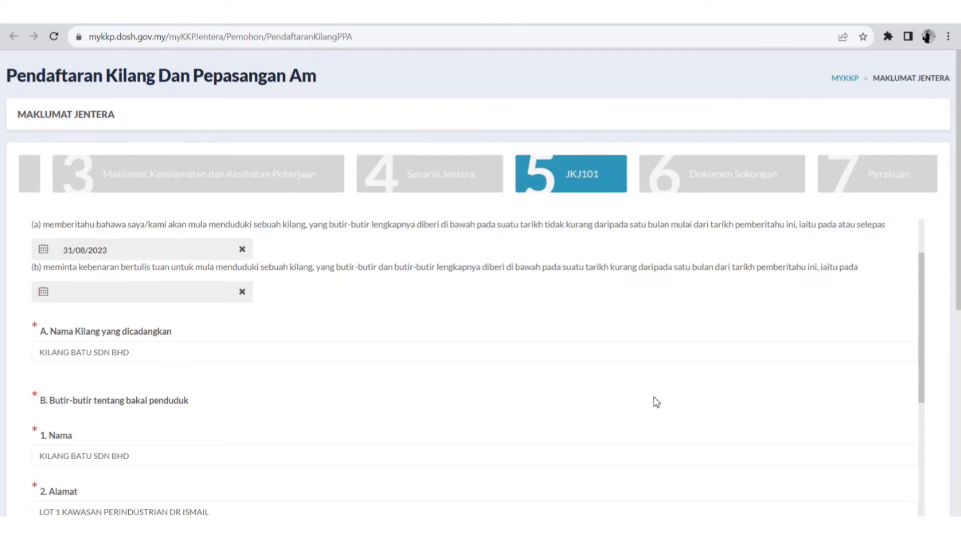
scroll(656, 402, up, 1)
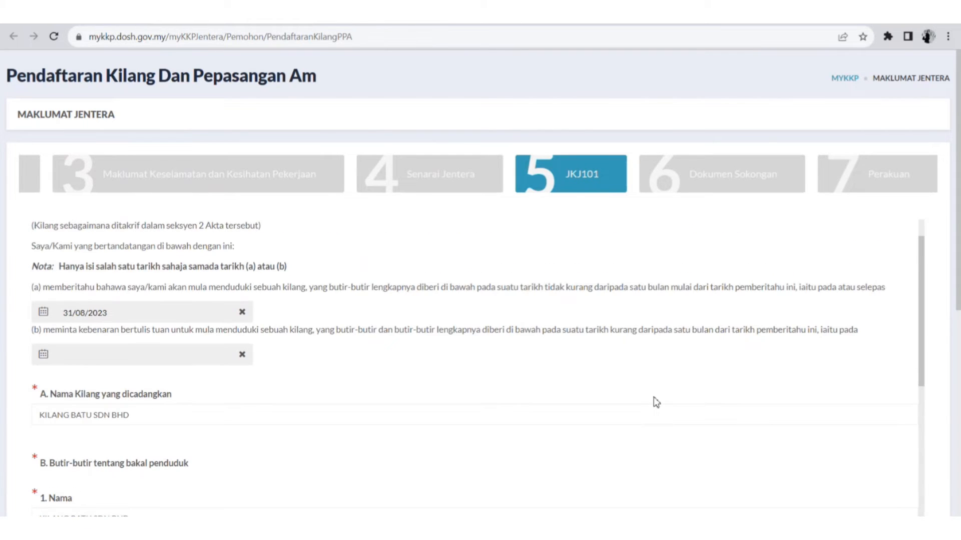
scroll(657, 403, down, 2)
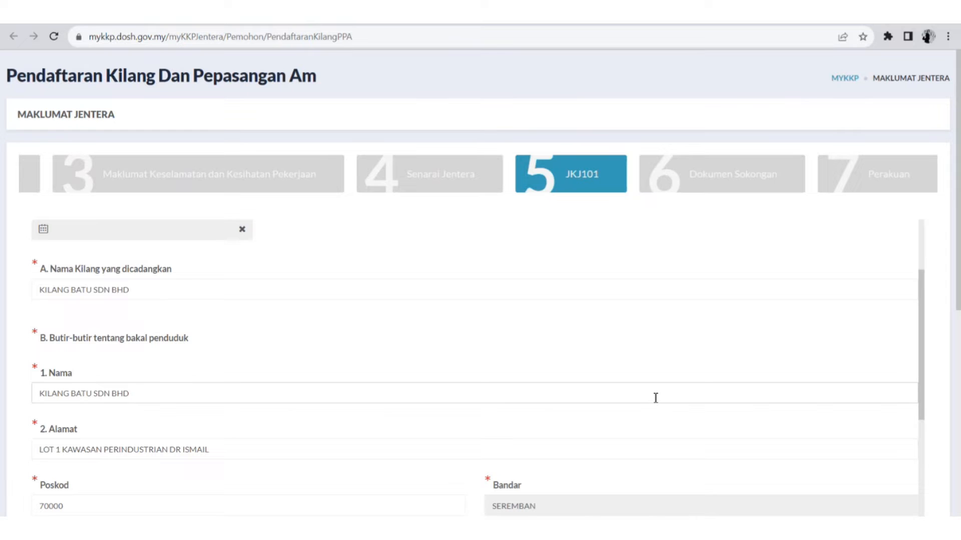
scroll(656, 398, down, 2)
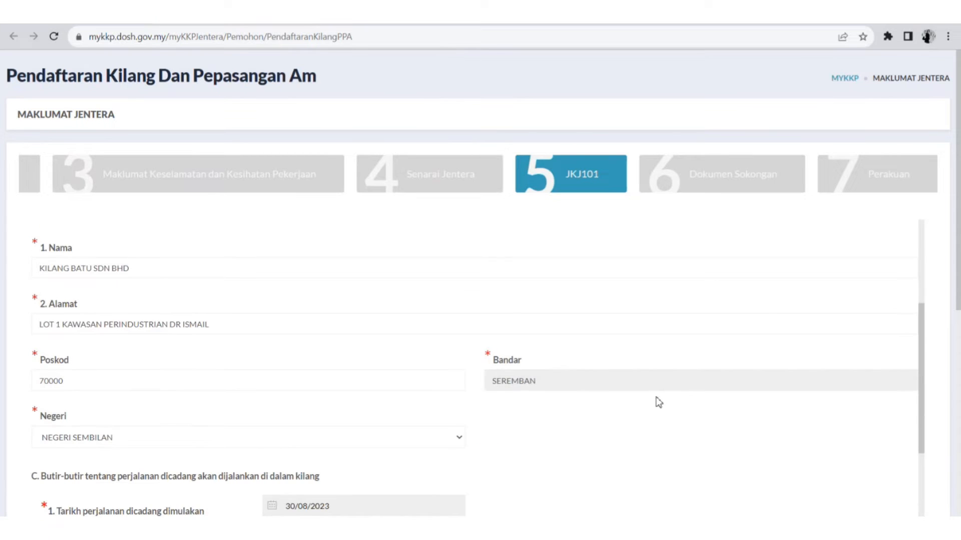
scroll(658, 401, down, 1)
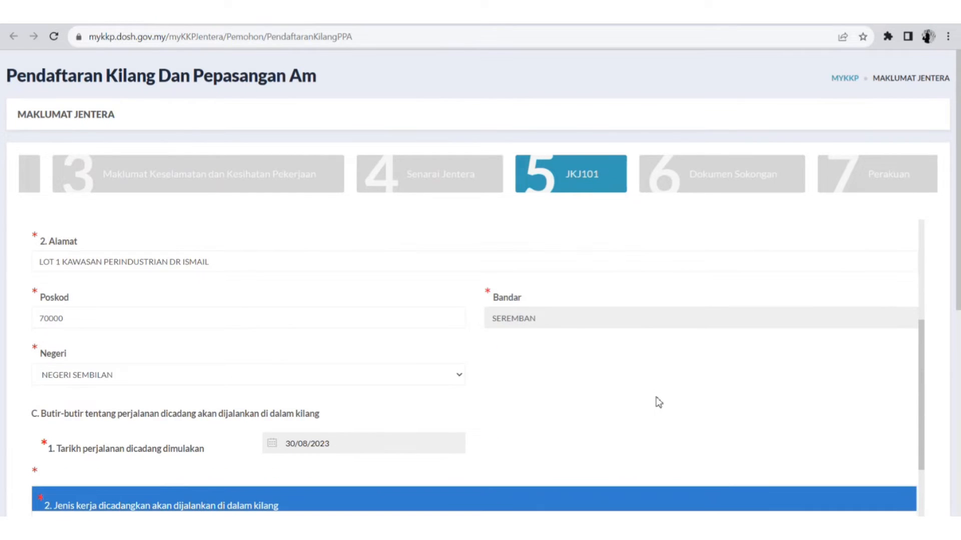
scroll(660, 398, down, 2)
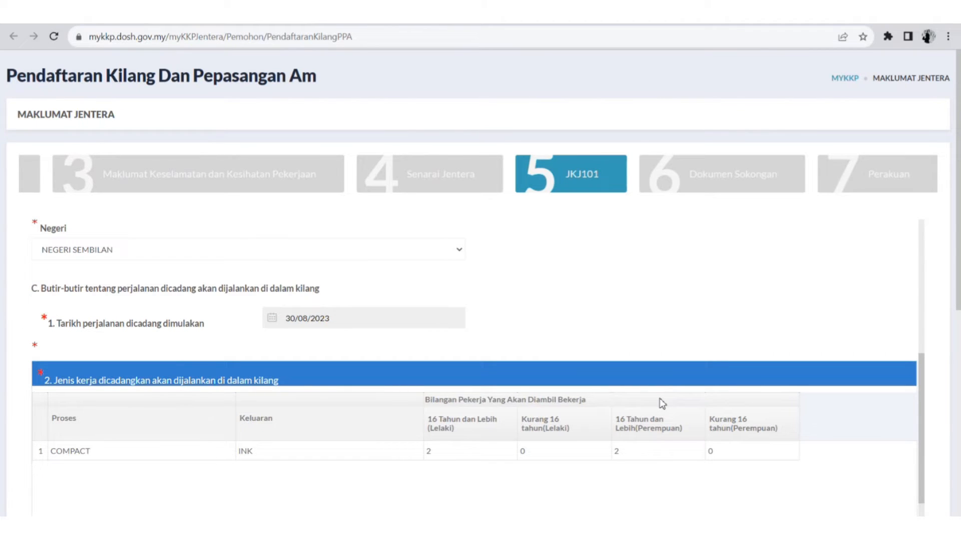
scroll(76, 271, down, 1)
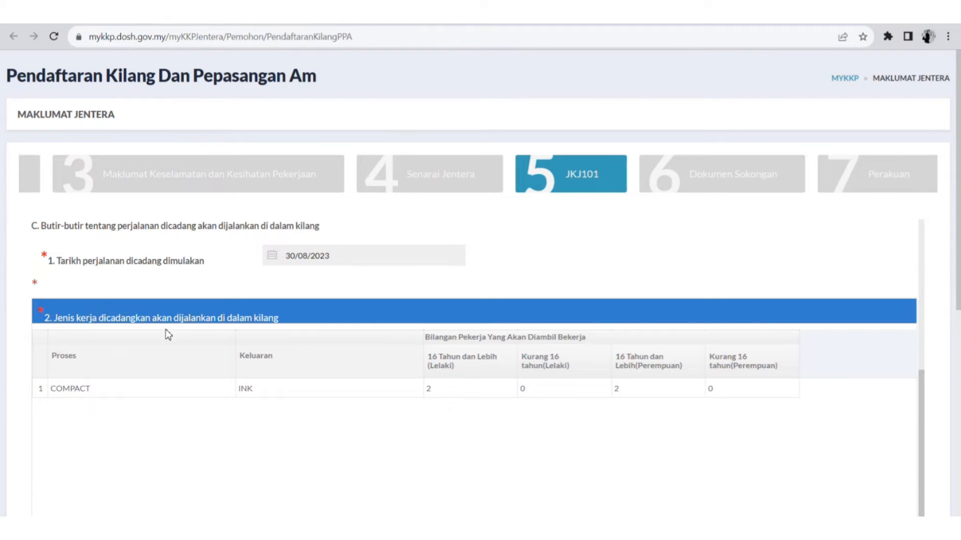
scroll(131, 403, down, 1)
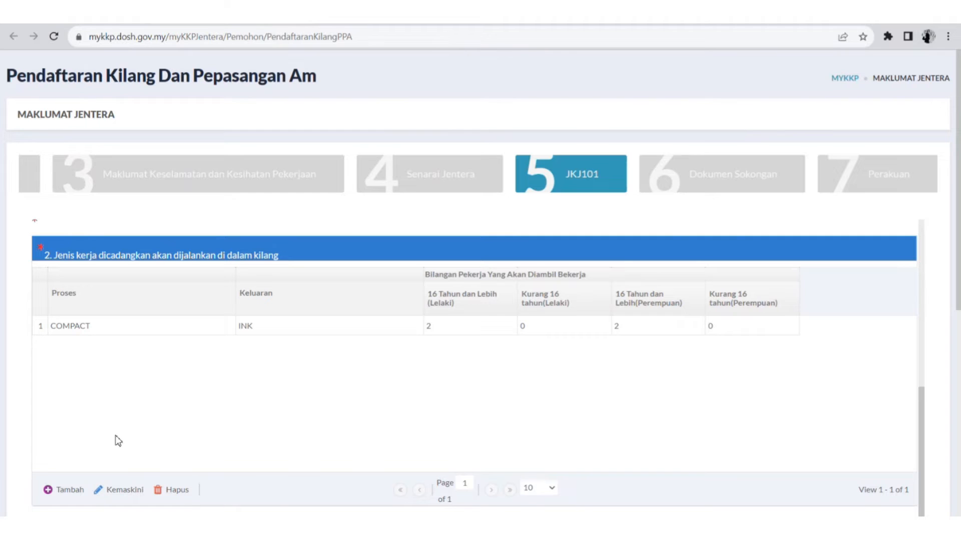
- View the blank Tambah Maklumat form for the proposed work types and close it without adding an entry
click(65, 502)
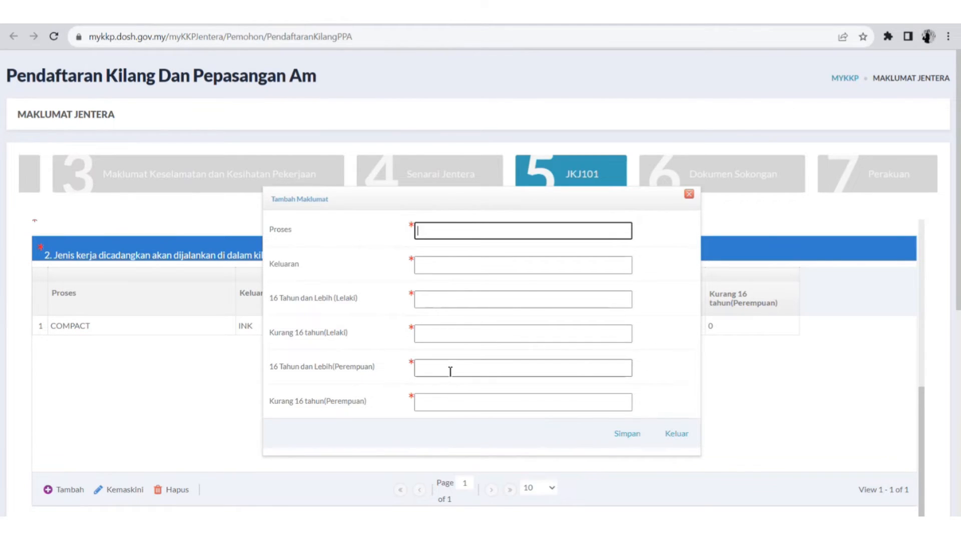
scroll(467, 371, down, 3)
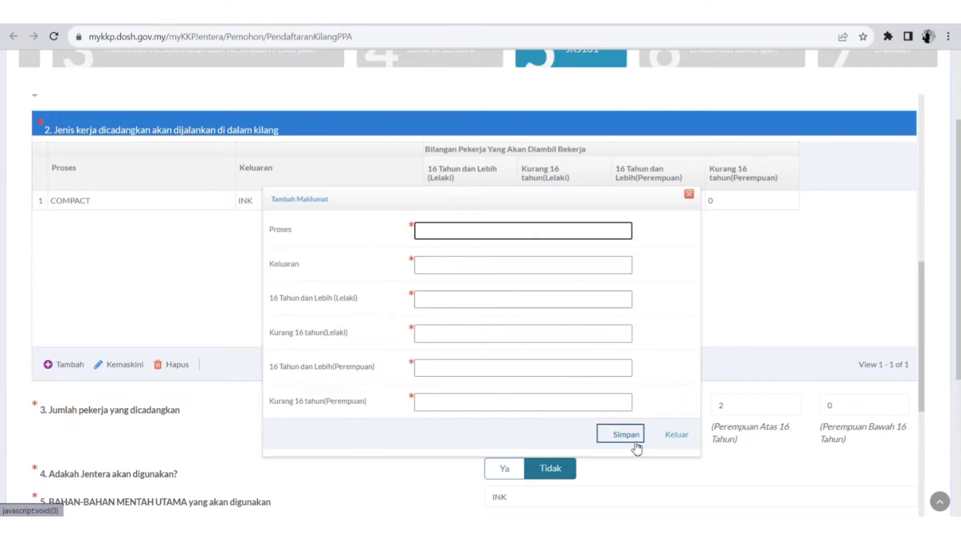
click(676, 434)
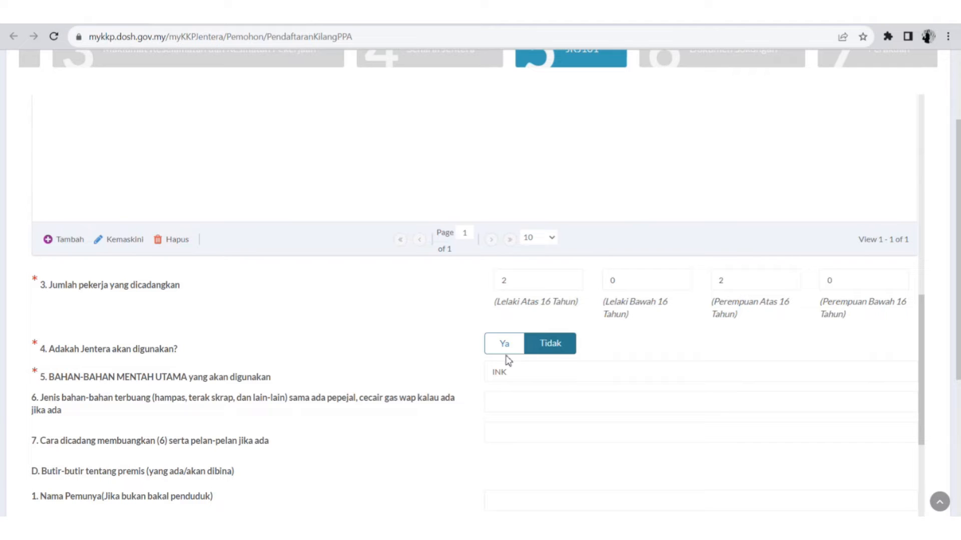
- Examine the JKJ101 fields on machinery use, raw materials, waste disposal, premises details, local authority and government permits
scroll(546, 373, down, 1)
scroll(546, 374, down, 3)
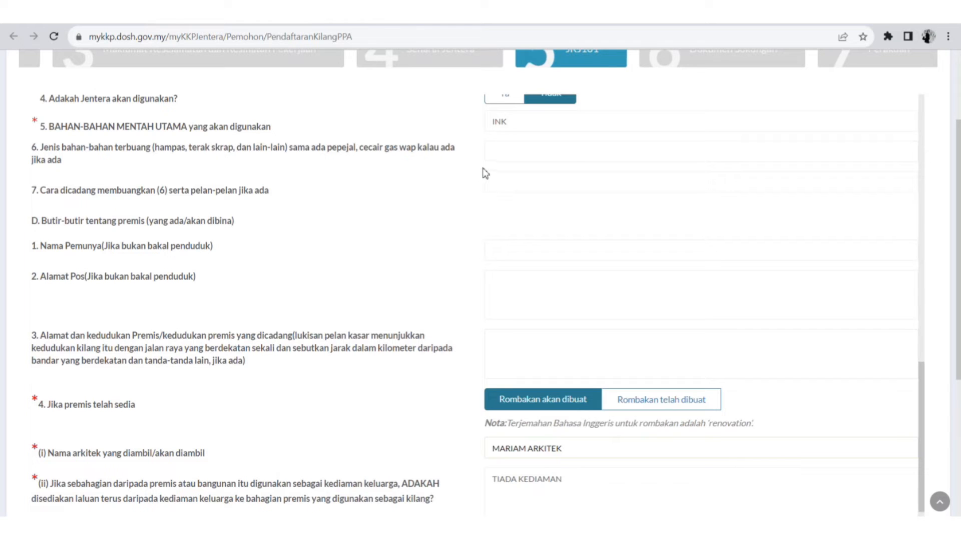
click(577, 156)
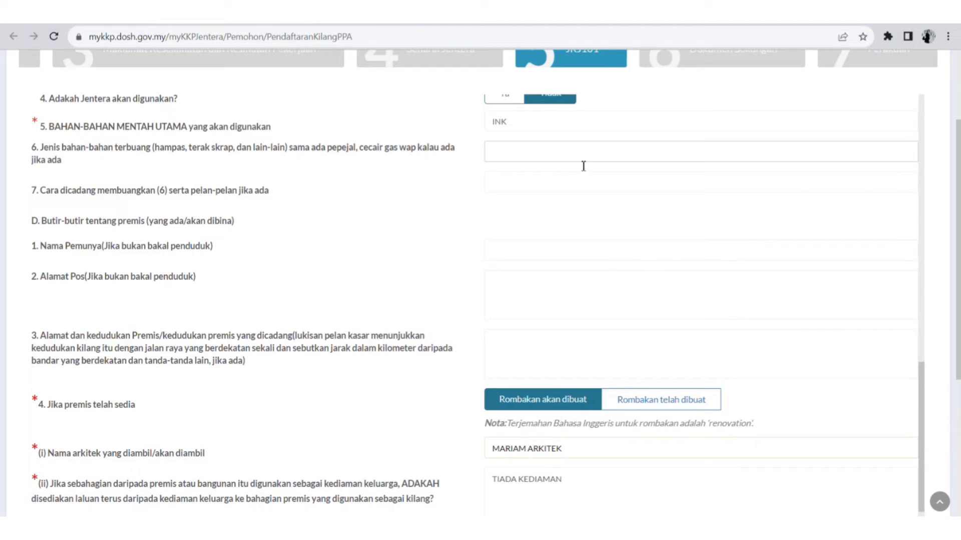
scroll(590, 224, down, 2)
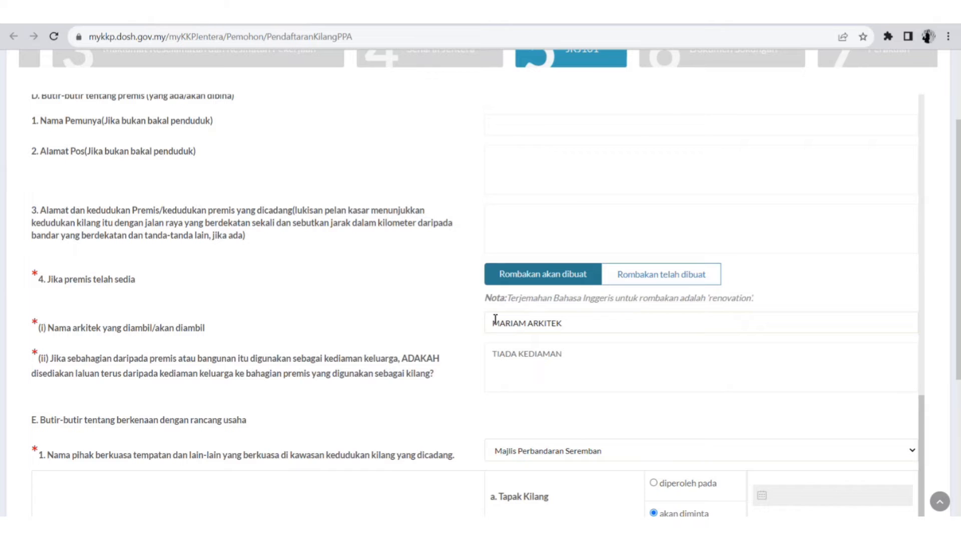
scroll(491, 290, down, 2)
scroll(488, 281, down, 2)
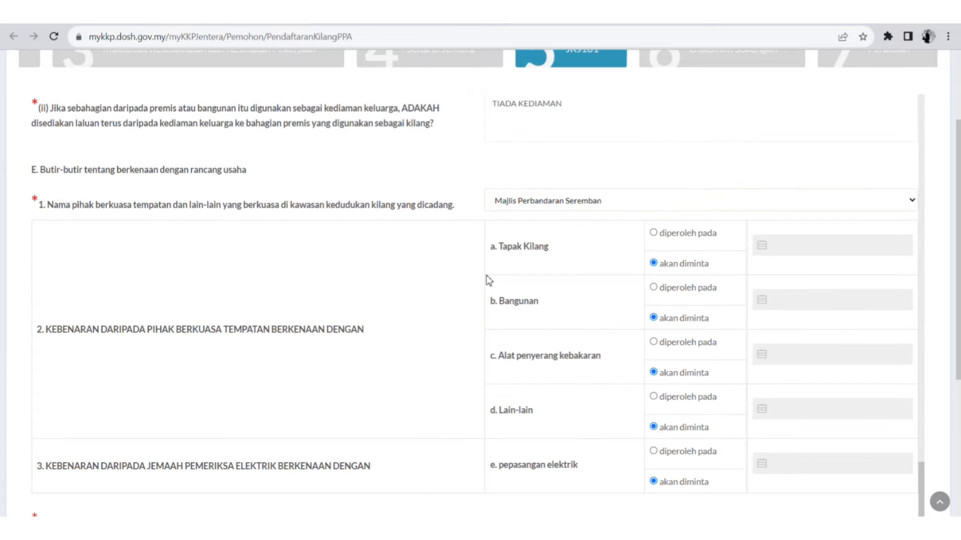
scroll(489, 280, down, 3)
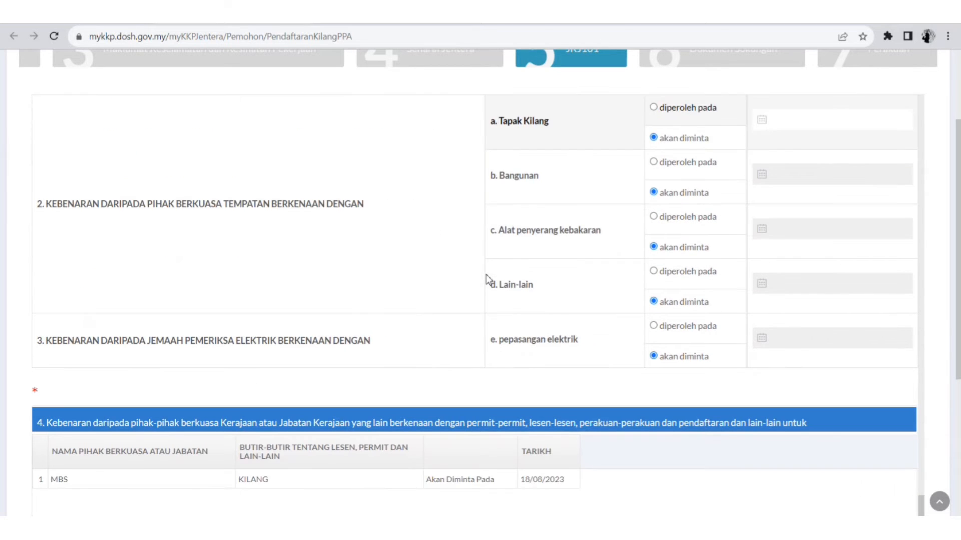
scroll(489, 281, down, 2)
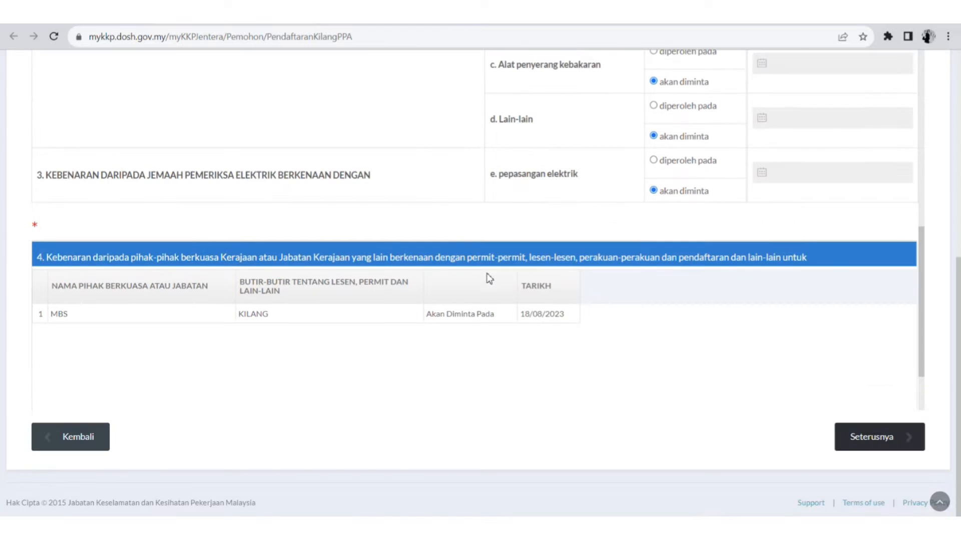
- Check the local authority and electrical approval options and the working floor area, and continue to the Dokumen Sokongan section
scroll(489, 279, up, 2)
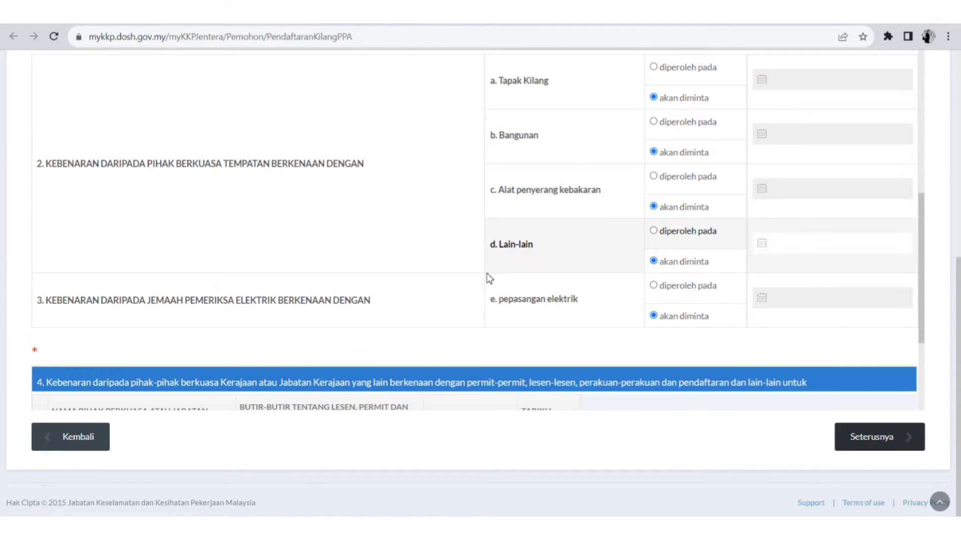
scroll(490, 278, up, 2)
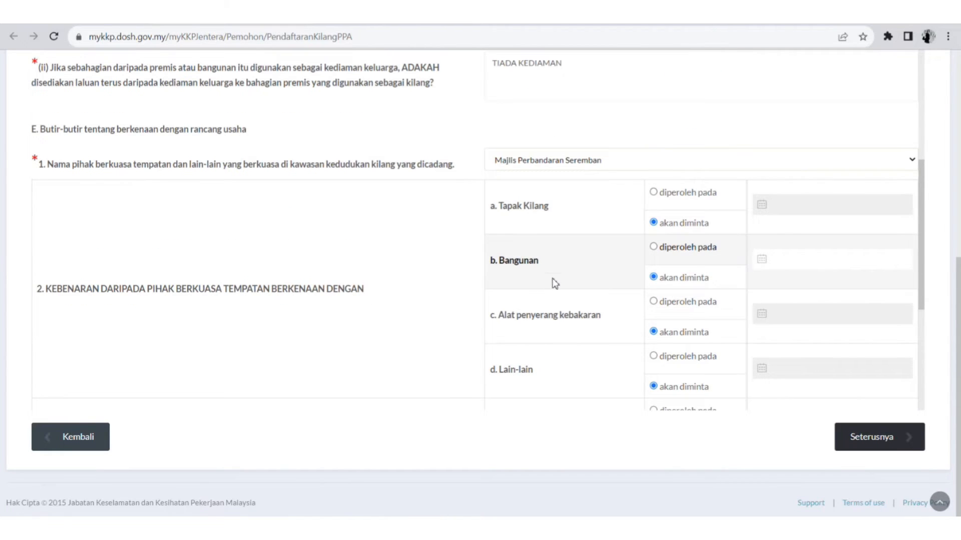
scroll(553, 281, down, 2)
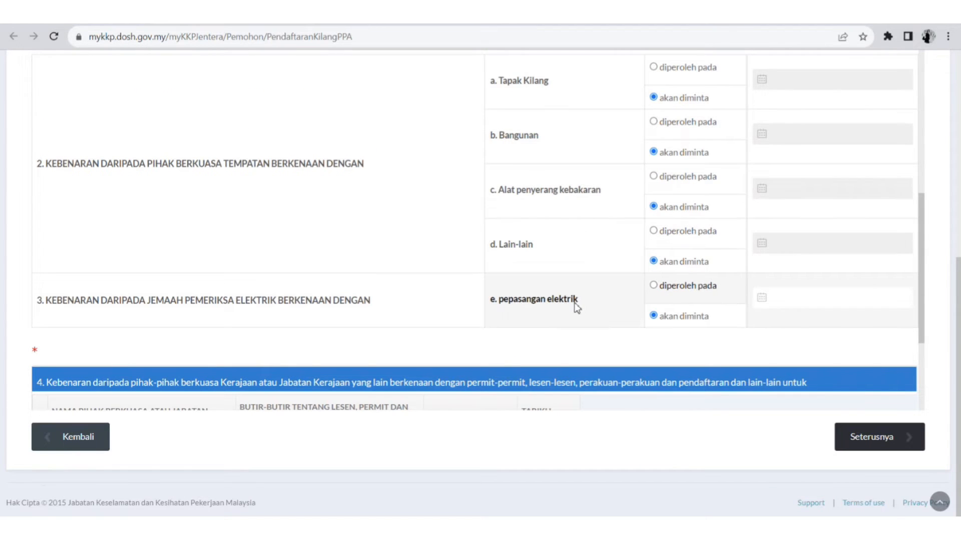
scroll(577, 307, up, 2)
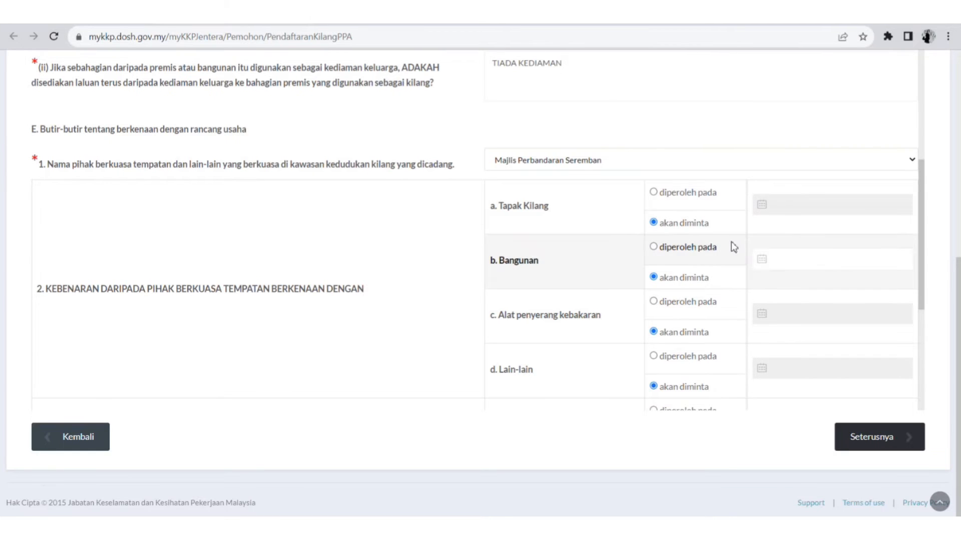
scroll(733, 247, down, 8)
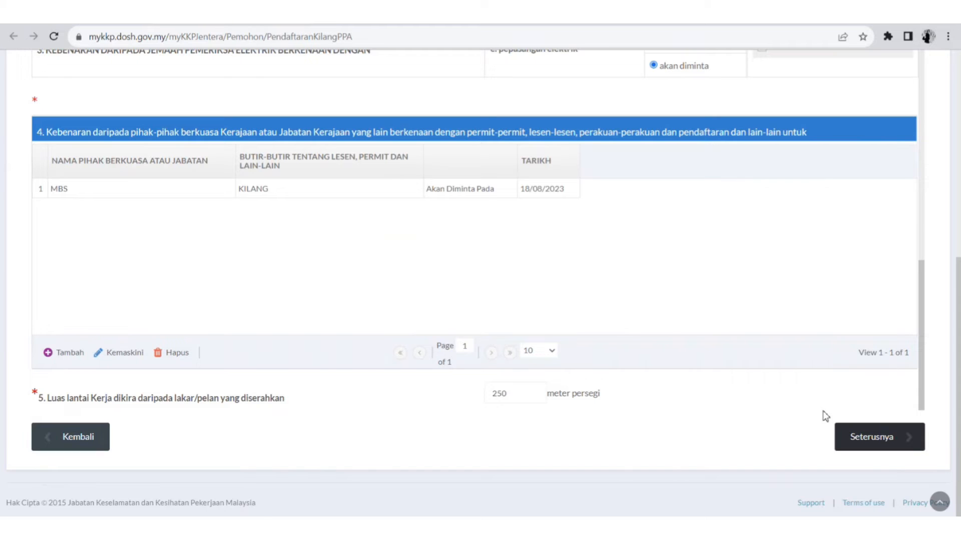
click(861, 441)
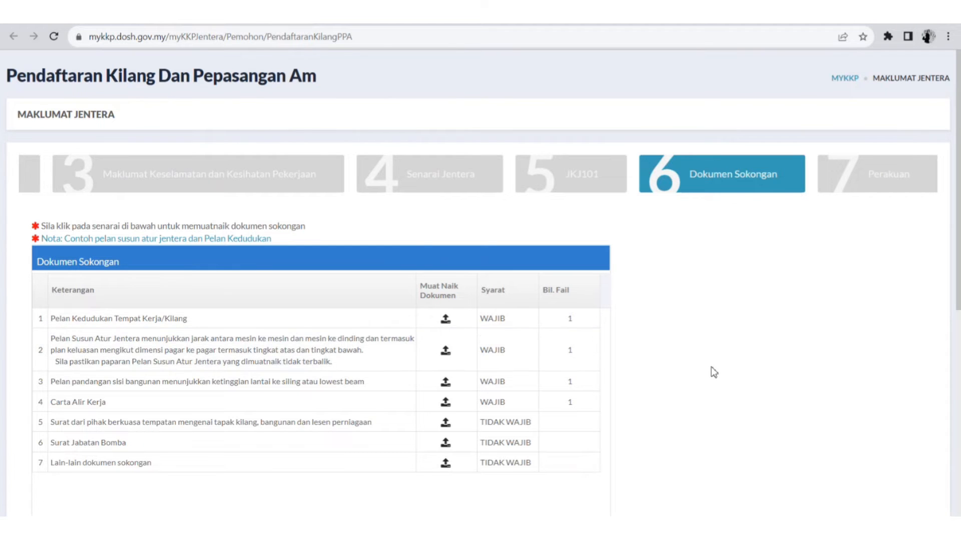
- View the Pelan Kedudukan Tempat Kerja/Kilang upload form and its stored PELAN LOKASI KILANG.pdf, closing the form without adding a file
scroll(711, 367, down, 3)
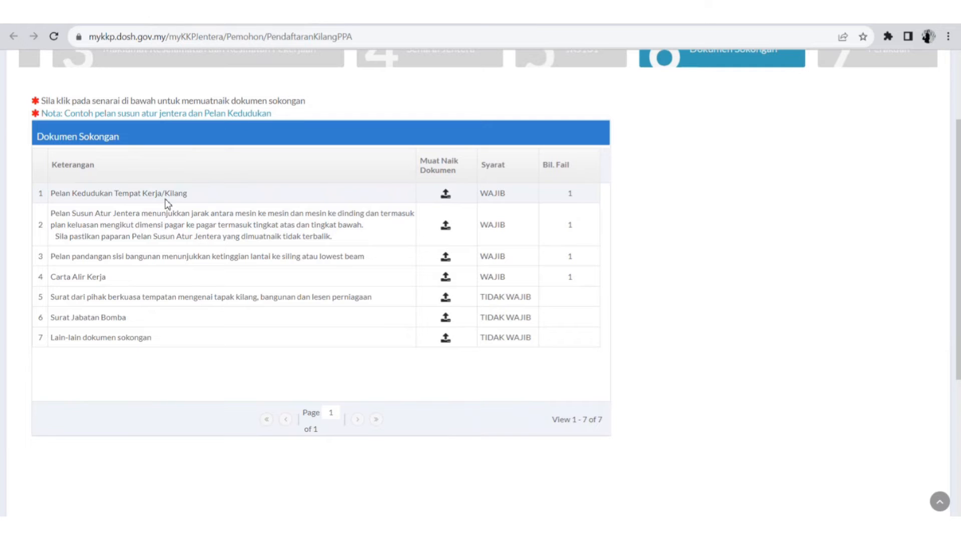
click(445, 196)
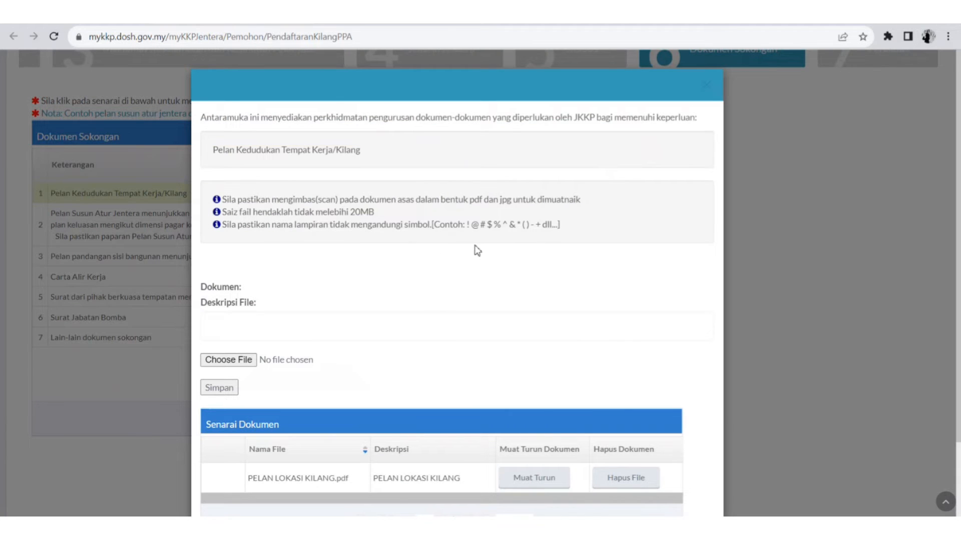
scroll(477, 250, down, 2)
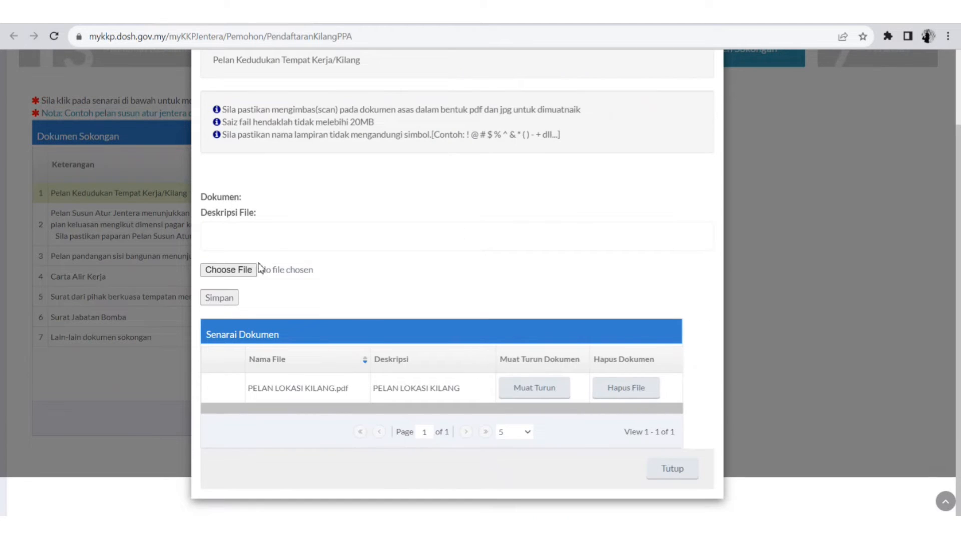
scroll(321, 281, up, 2)
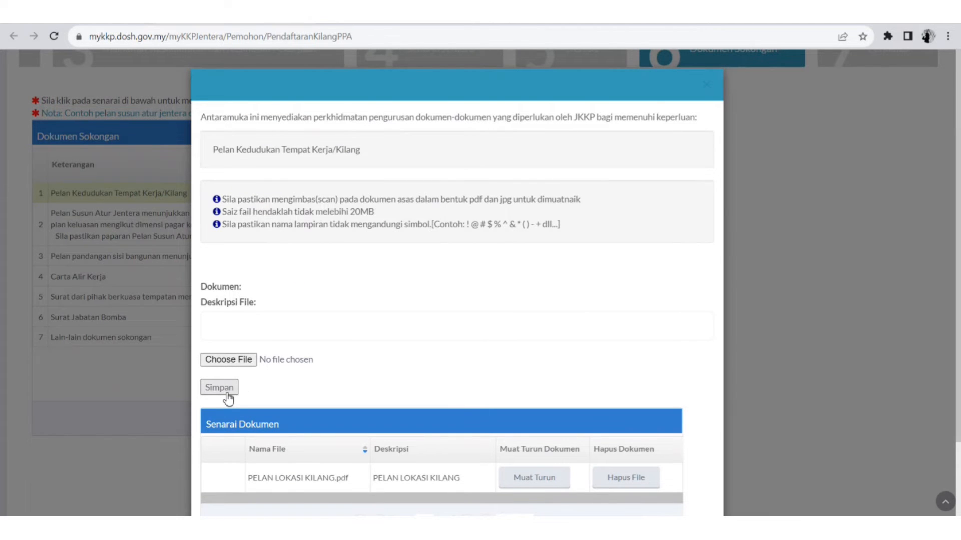
click(220, 325)
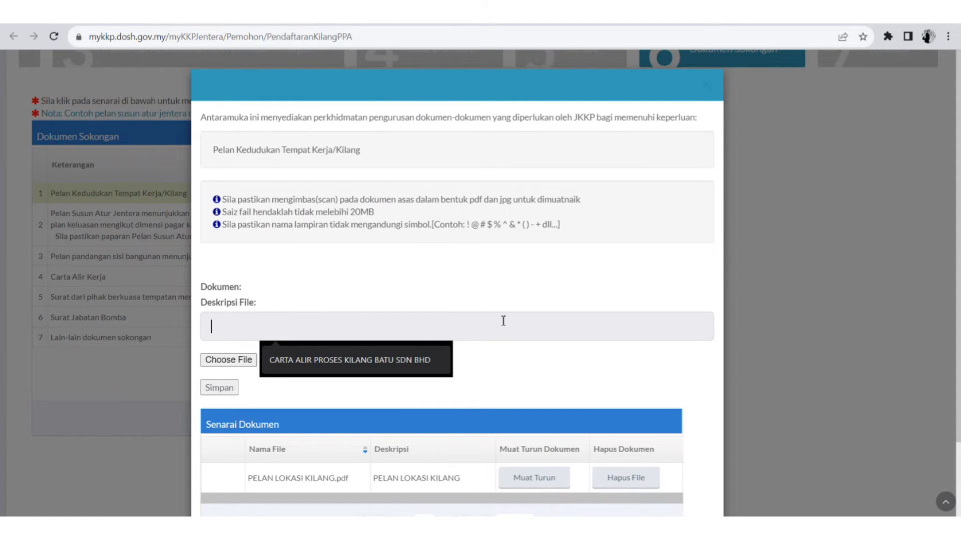
click(420, 263)
scroll(425, 263, down, 2)
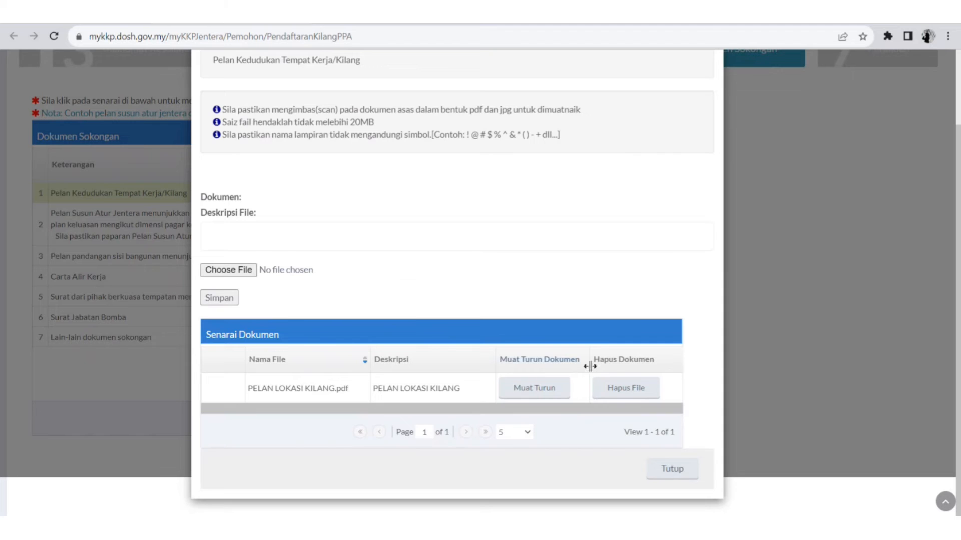
click(534, 389)
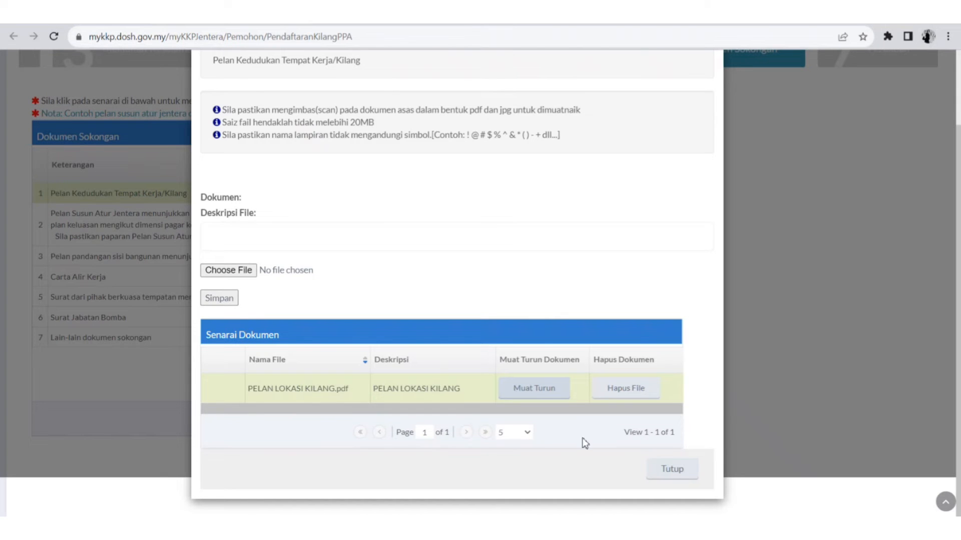
click(682, 475)
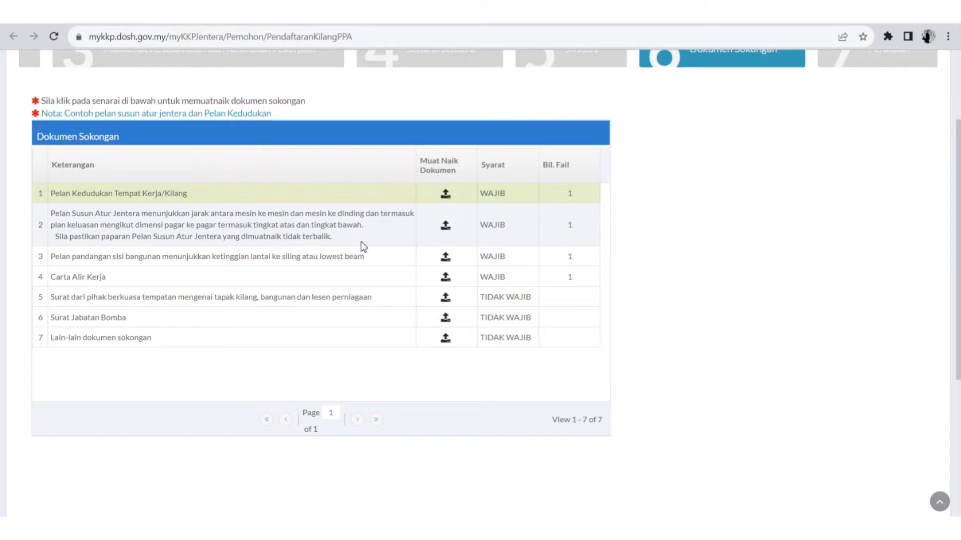
- View the Pelan Susun Atur Jentera upload requirements and open the stored PELAN SUSUN ATUR KILANG.png
click(446, 229)
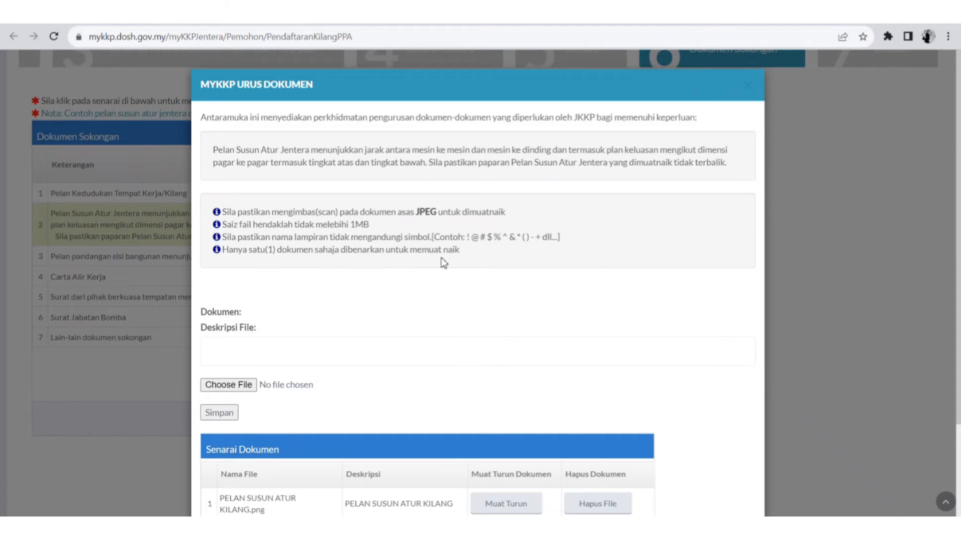
scroll(445, 265, down, 1)
scroll(446, 264, down, 2)
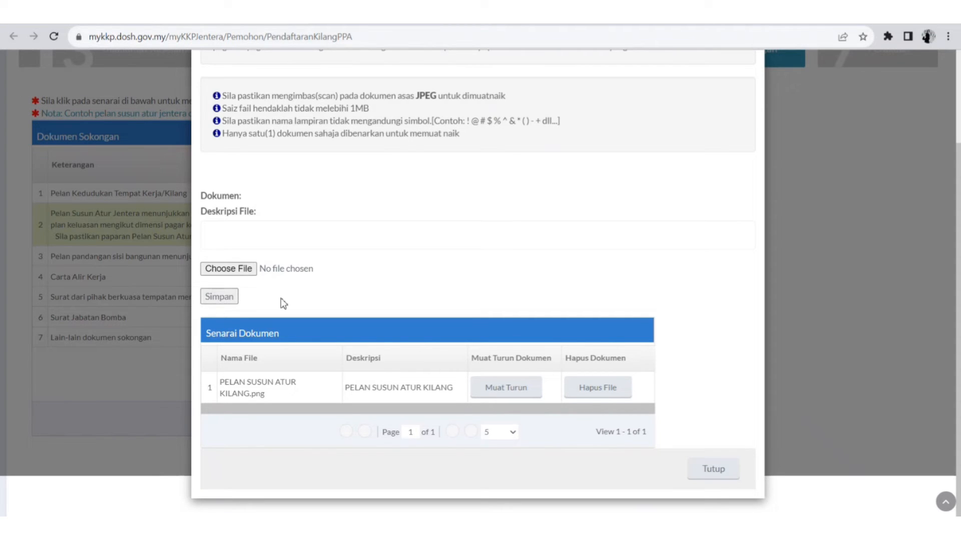
click(505, 395)
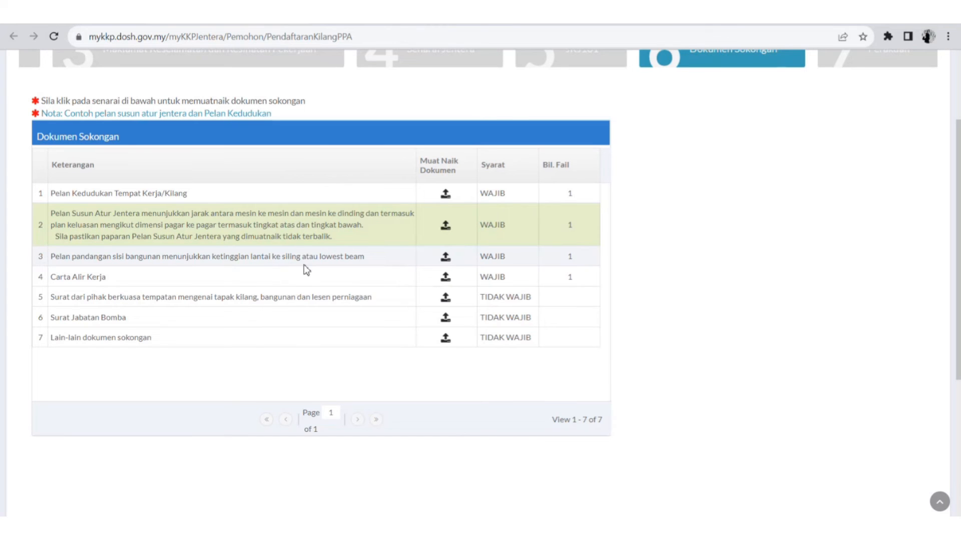
- View the Pelan pandangan sisi bangunan upload form and its stored PELAN PANDANGAN SISI KILANG.pdf, closing both without adding a file
click(445, 260)
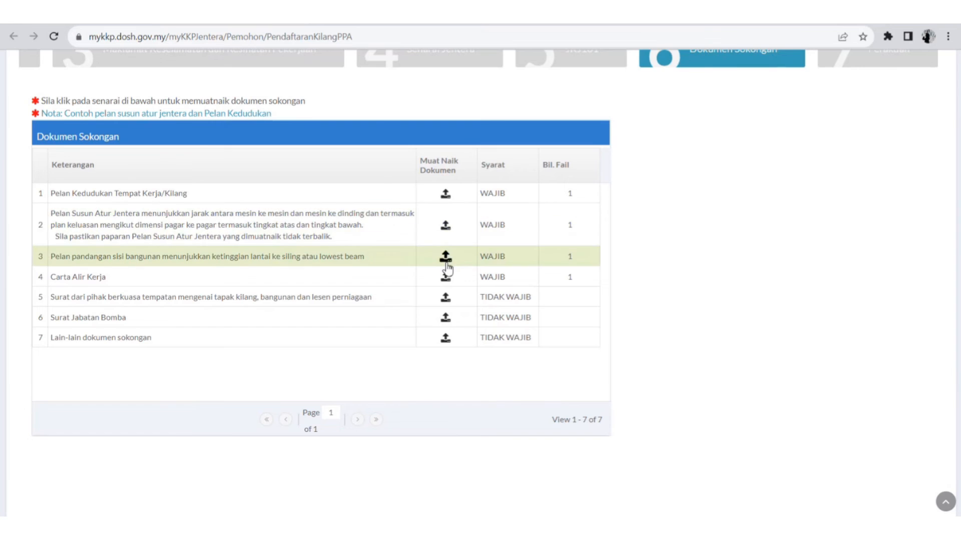
scroll(501, 284, down, 1)
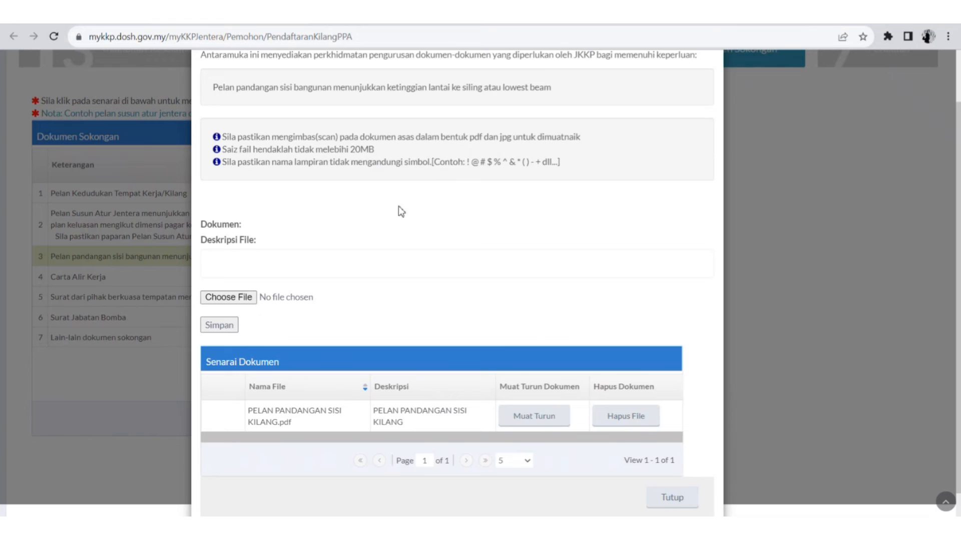
scroll(243, 258, down, 1)
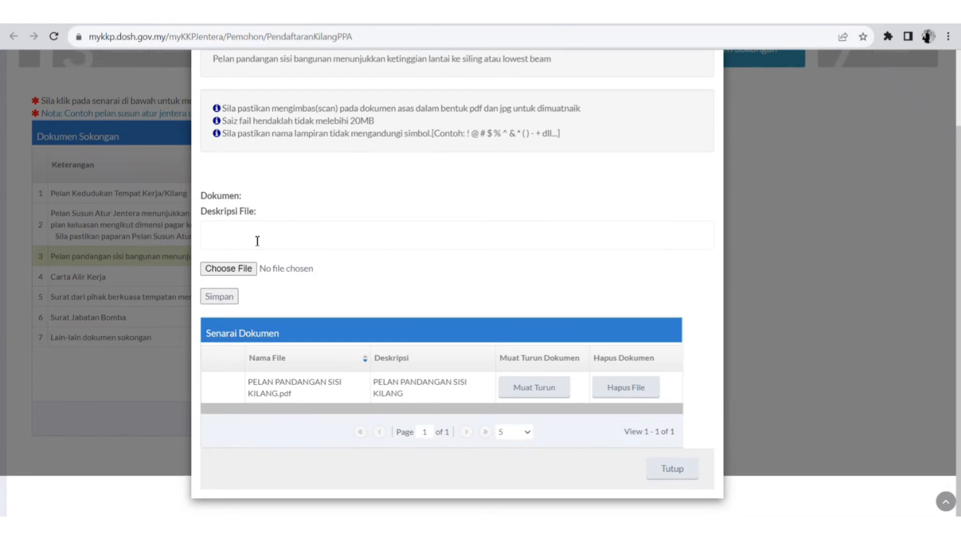
click(255, 243)
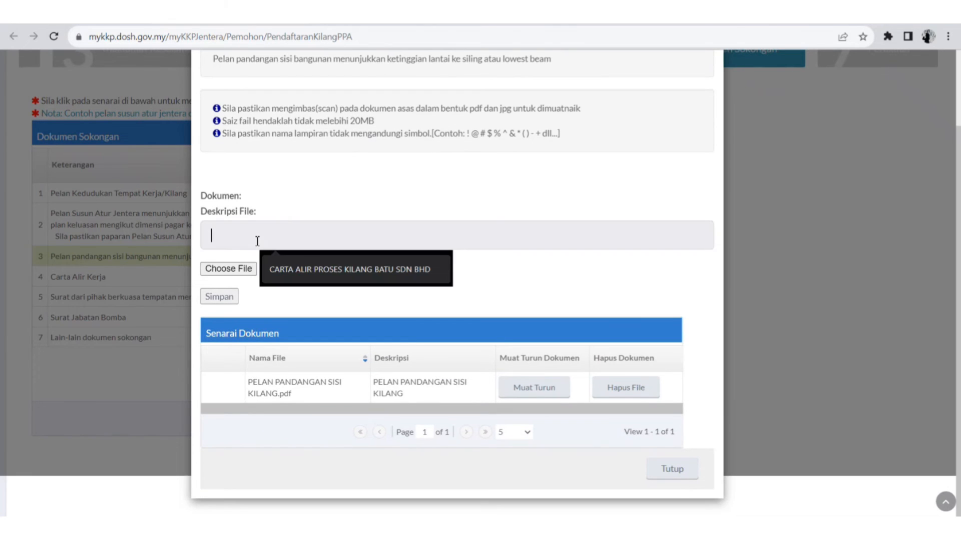
click(245, 270)
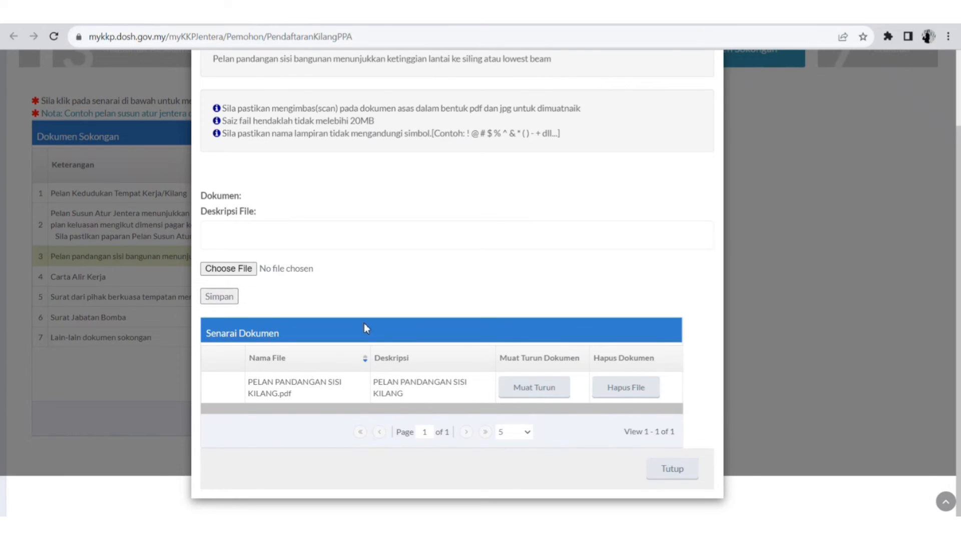
click(534, 388)
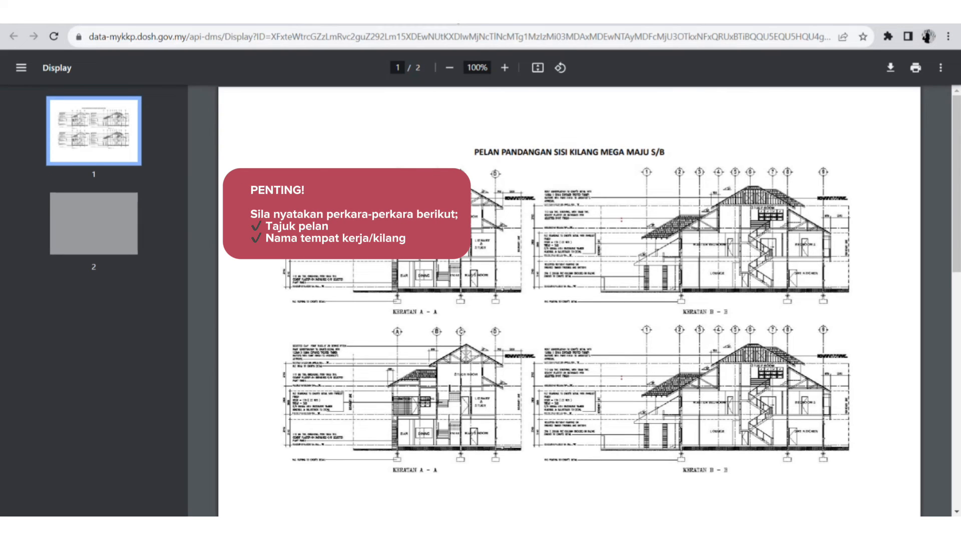
click(446, 11)
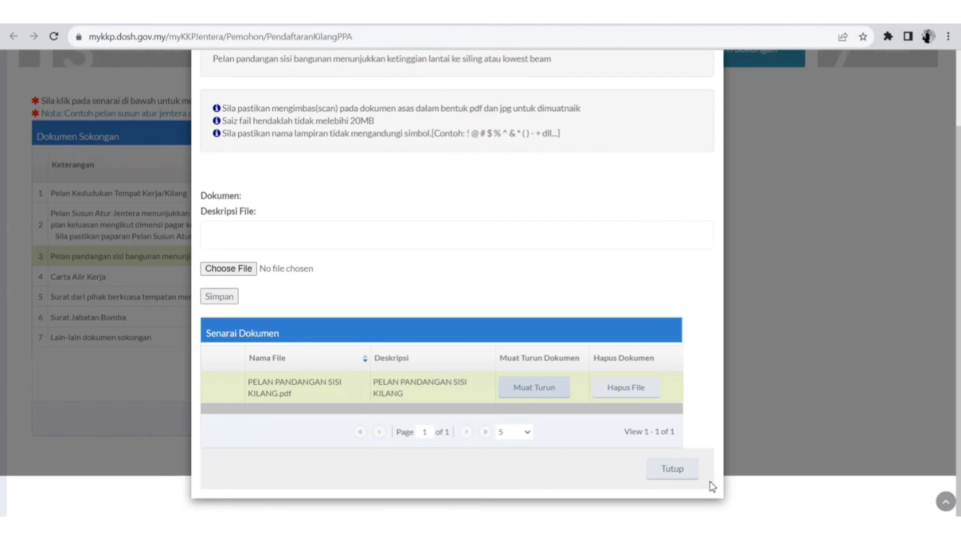
click(685, 476)
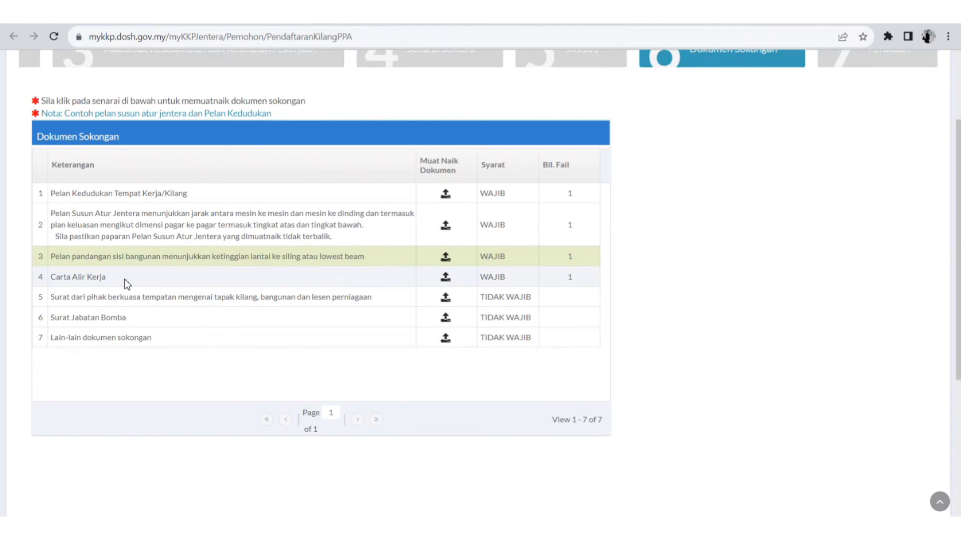
- View the Carta Alir Kerja upload requirements and read through the stored CARTA ALIR PROSES KILANG BATU SDN BHD.pdf without adding a file
click(448, 283)
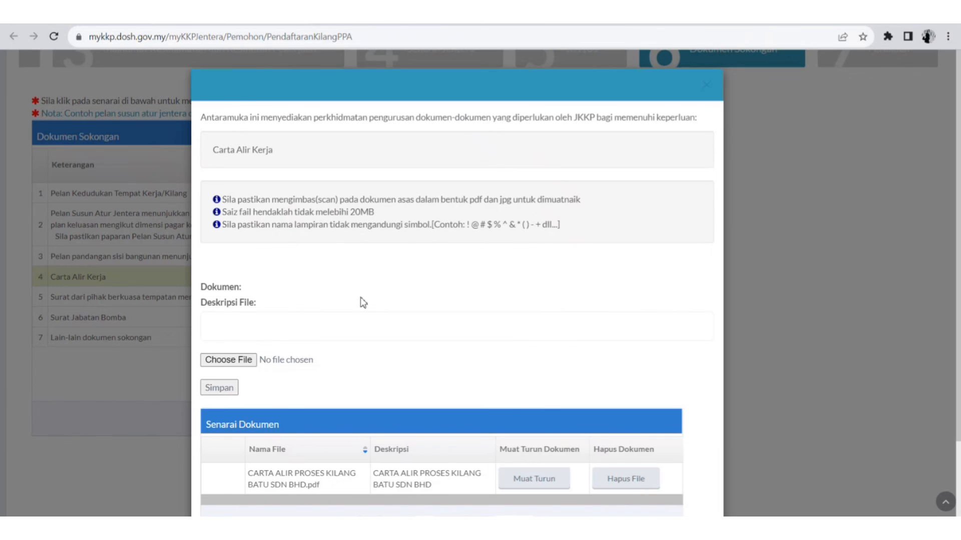
scroll(360, 297, down, 2)
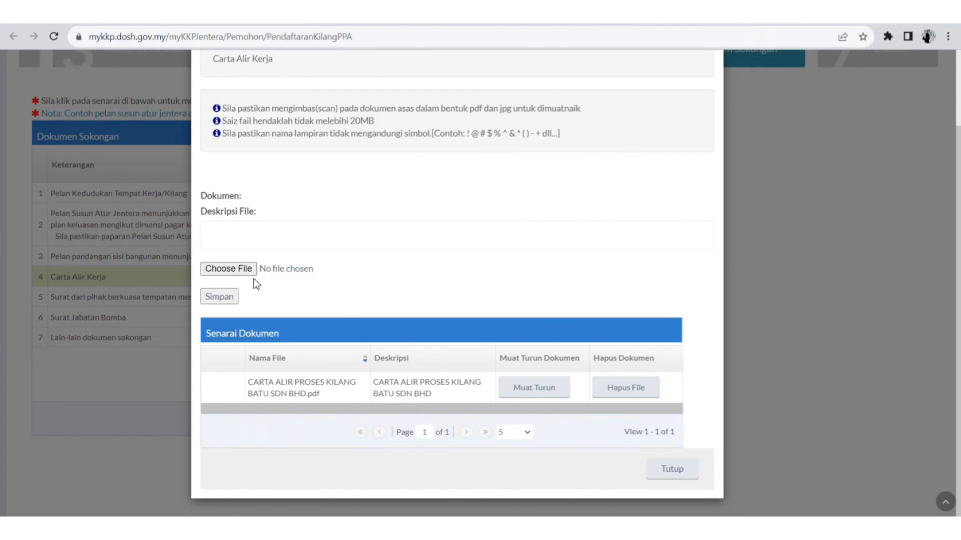
click(528, 397)
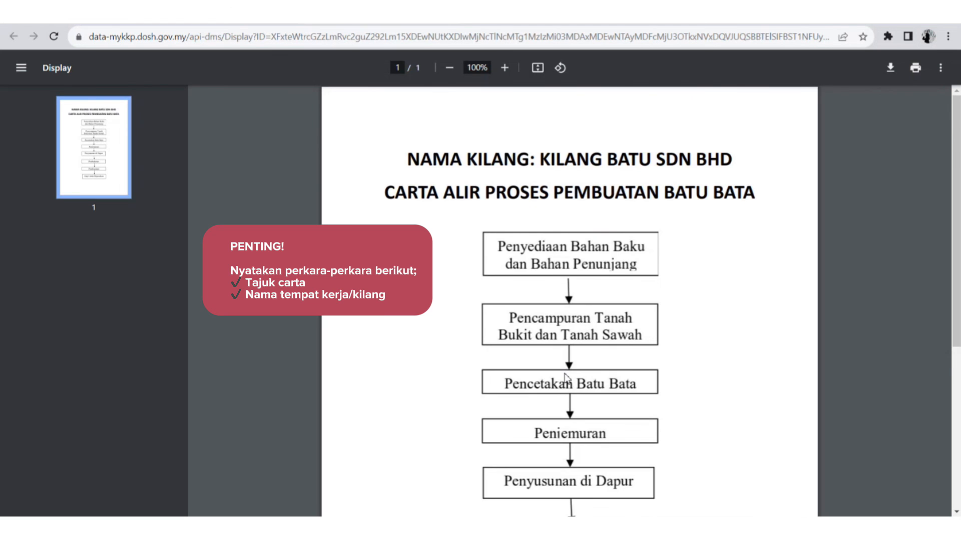
scroll(566, 377, down, 6)
scroll(565, 377, up, 7)
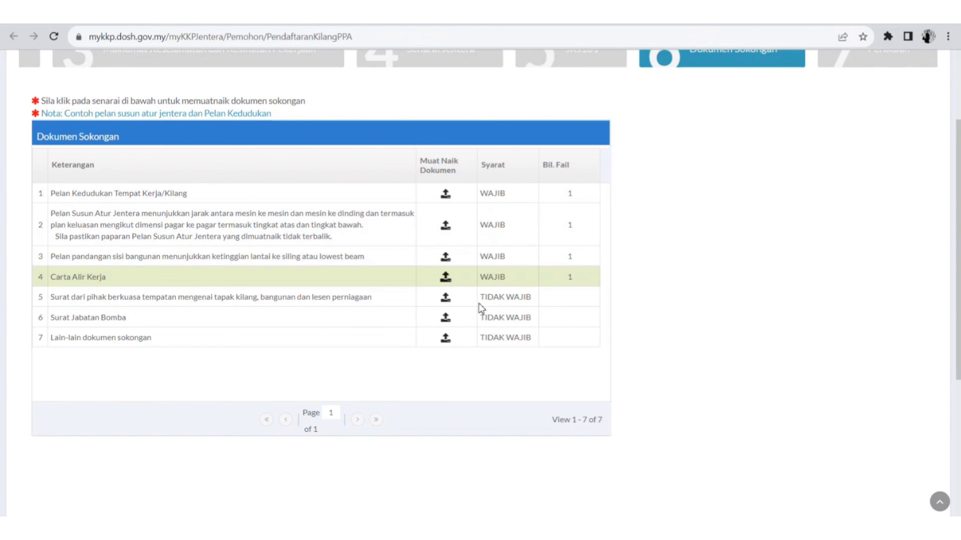
- Continue to the Perakuan section, accept the declaration that the application information is true, and submit the application
scroll(518, 343, down, 5)
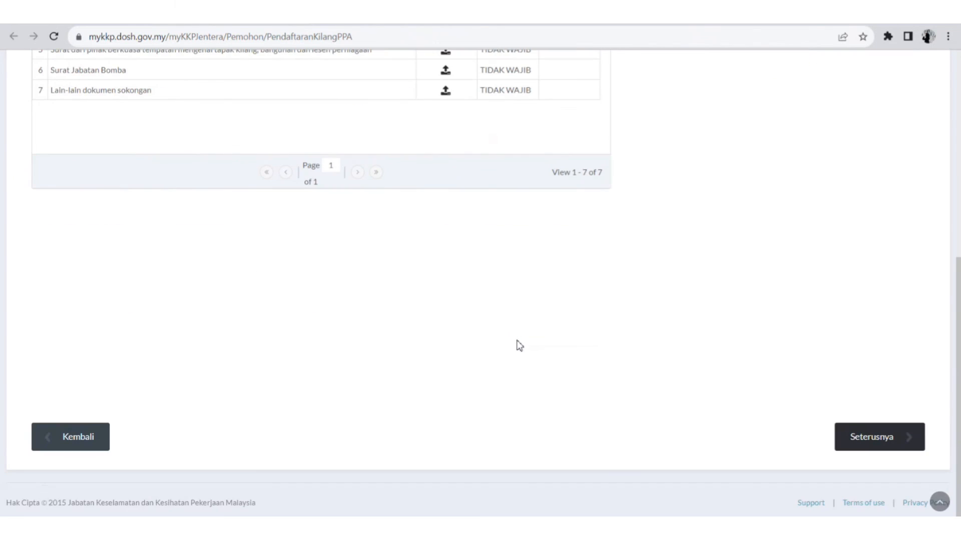
click(858, 440)
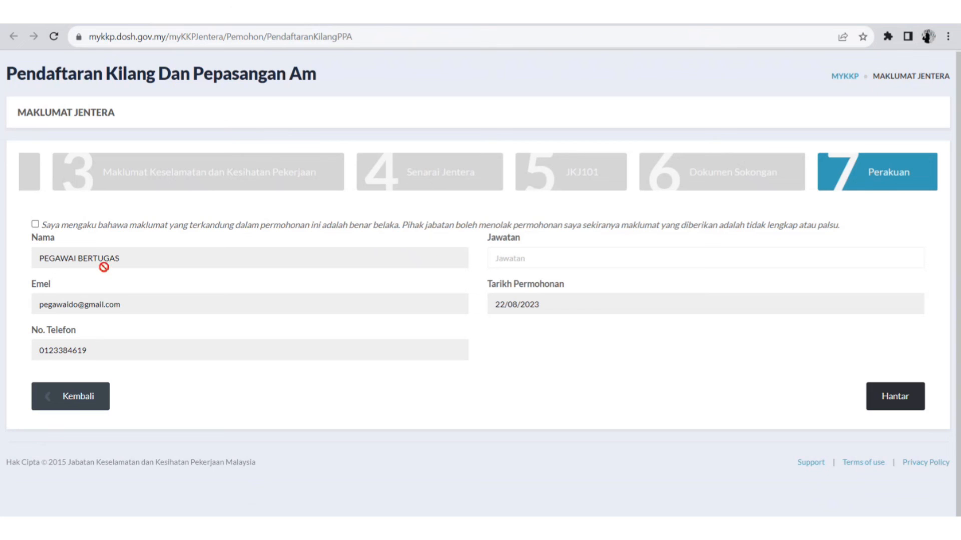
click(35, 225)
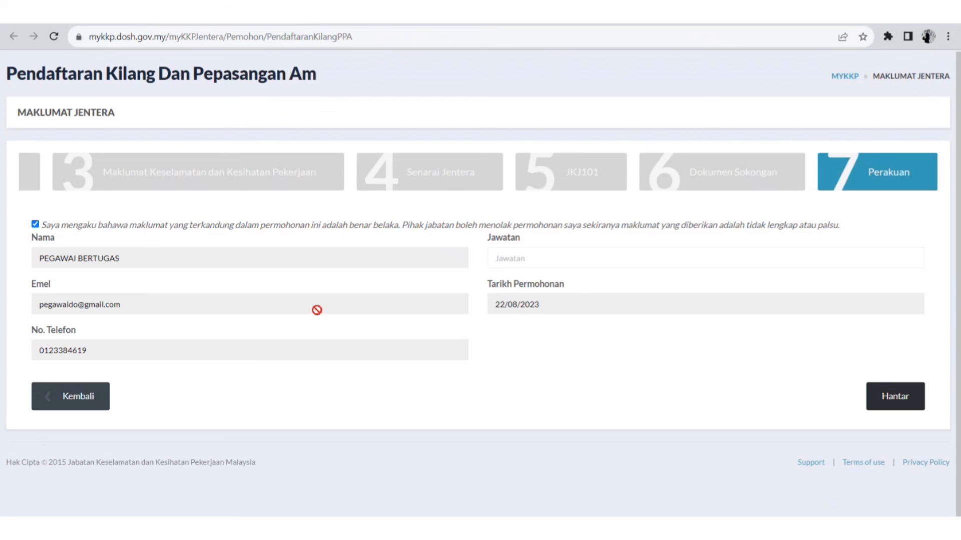
click(898, 412)
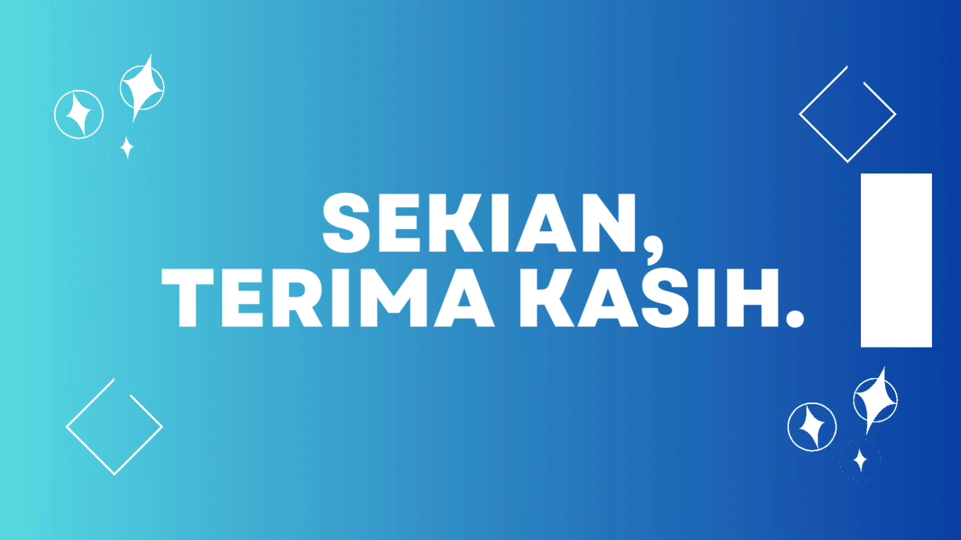